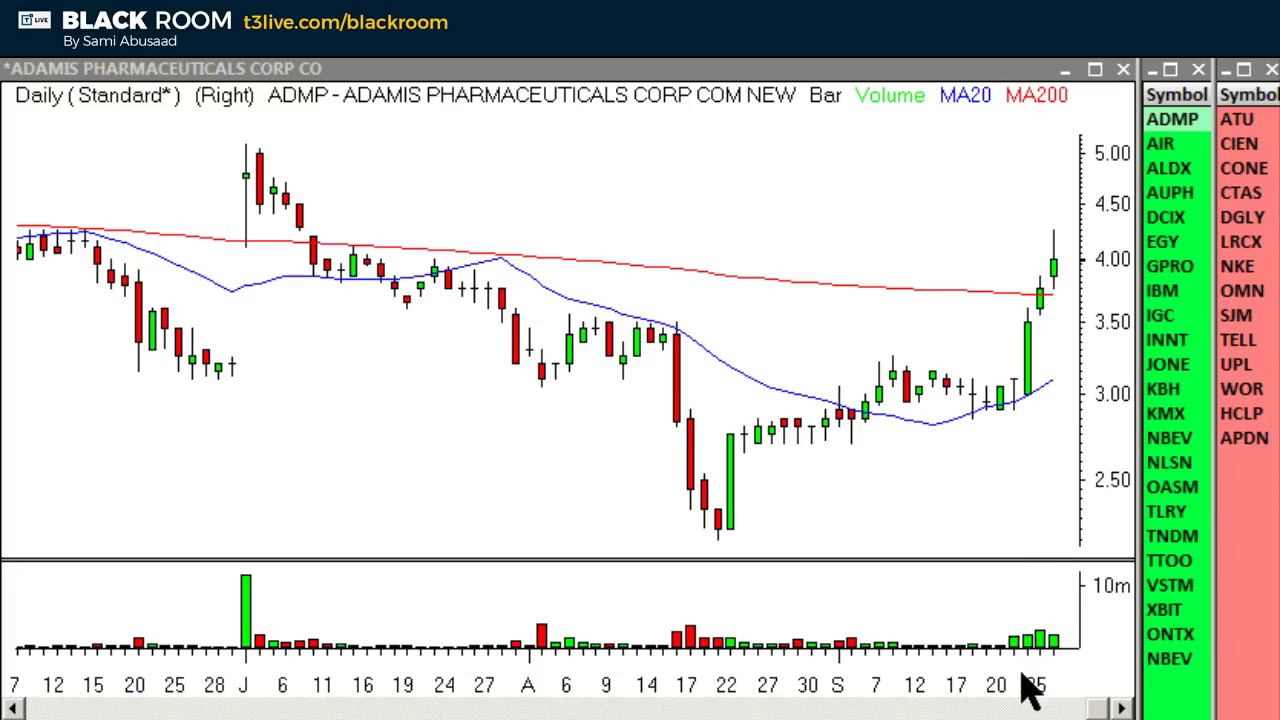
Display the daily chart for CLDR in place of the ADMP chart
{"action": "left_click_drag", "start_coordinate": [1027, 690], "coordinate": [1005, 690]}
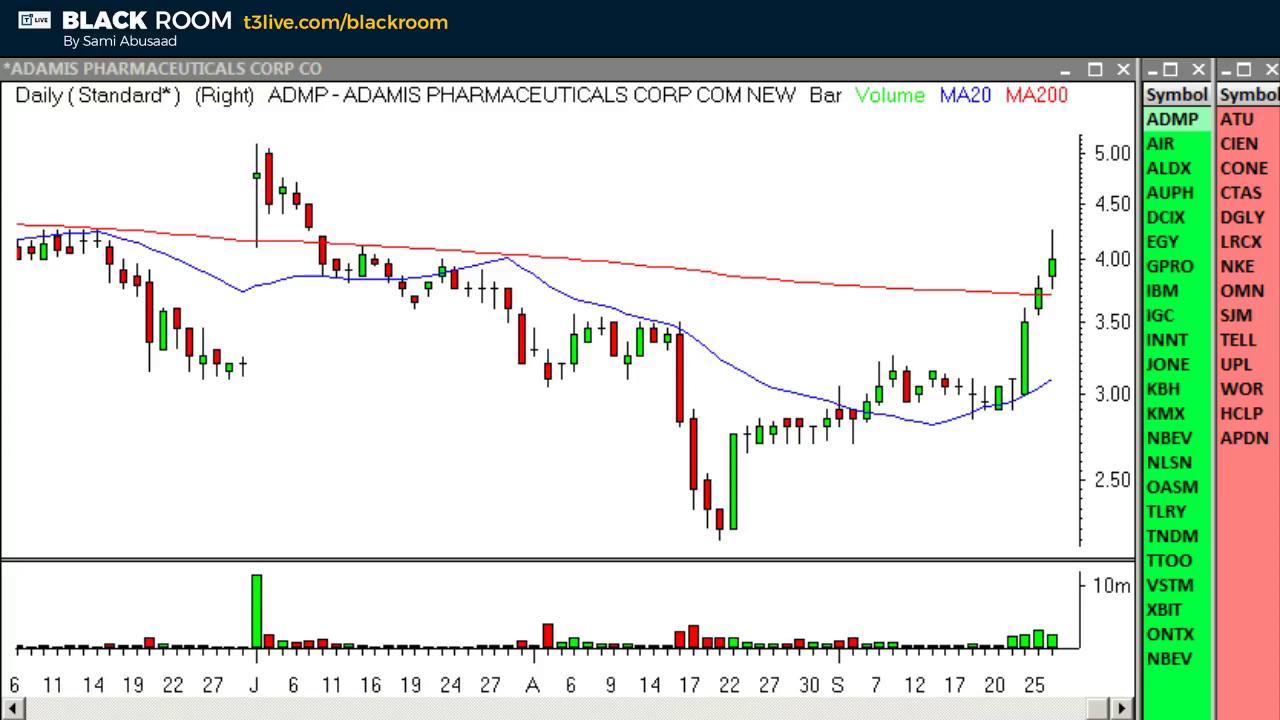
{"action": "type", "text": "CLDR"}
{"action": "key", "text": "Return"}
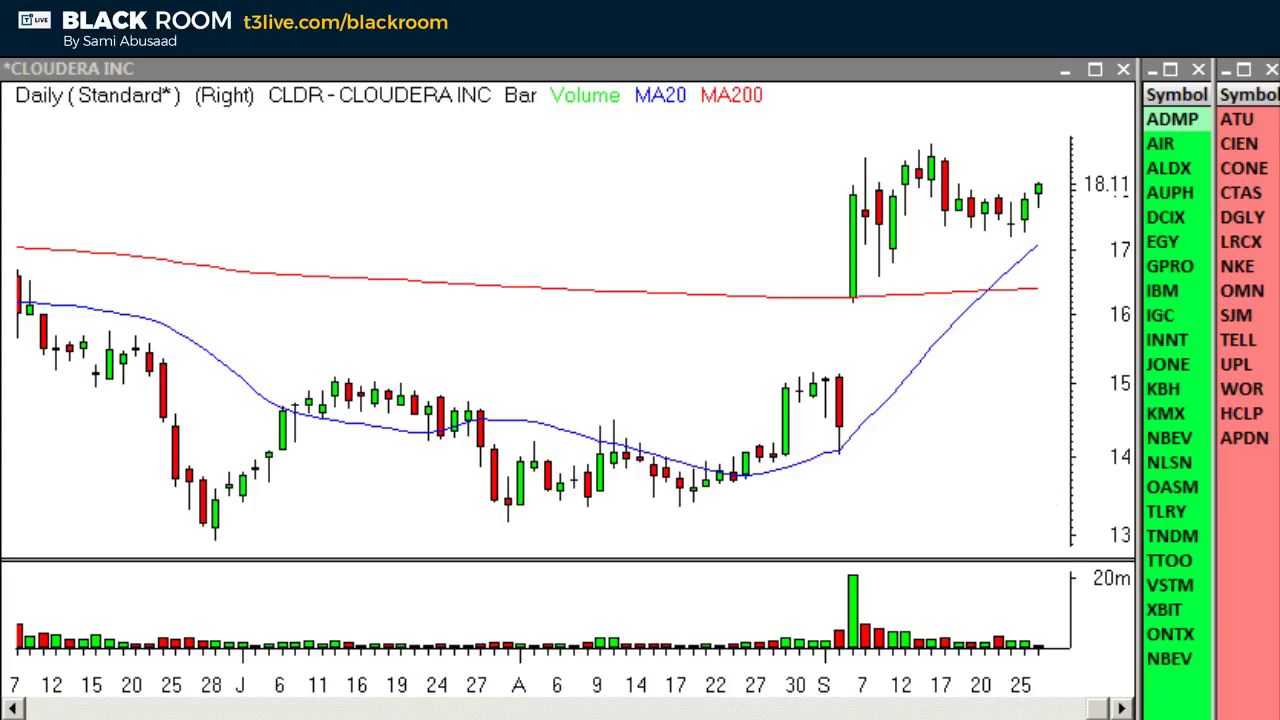
Display the SVRA daily chart, look back at its price history to mid-May, and return to the most recent bars
{"action": "key", "text": "Return"}
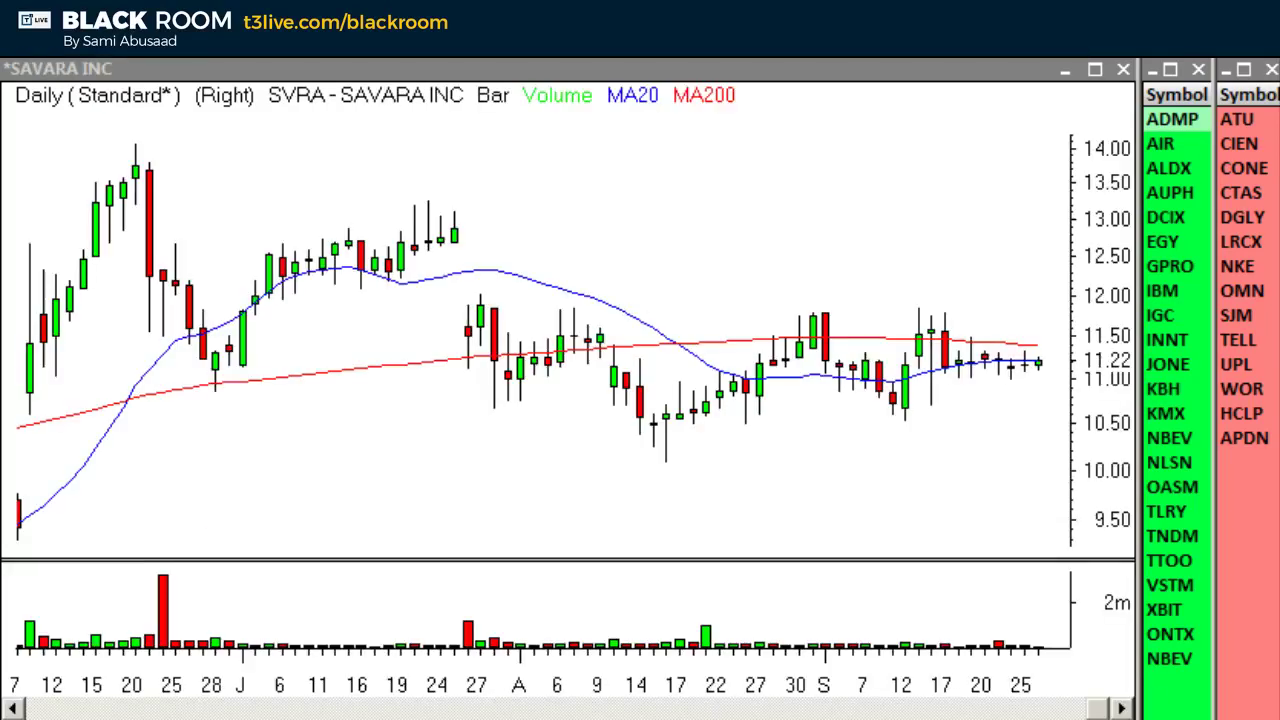
{"action": "left_click", "coordinate": [380, 486]}
{"action": "key", "text": "Left"}
{"action": "key", "text": "Left"}
{"action": "key", "text": "Left"}
{"action": "key", "text": "Left"}
{"action": "key", "text": "Left"}
{"action": "key", "text": "Left"}
{"action": "key", "text": "Left"}
{"action": "key", "text": "Left"}
{"action": "key", "text": "Left"}
{"action": "key", "text": "Left"}
{"action": "key", "text": "Left"}
{"action": "key", "text": "Left"}
{"action": "key", "text": "Left"}
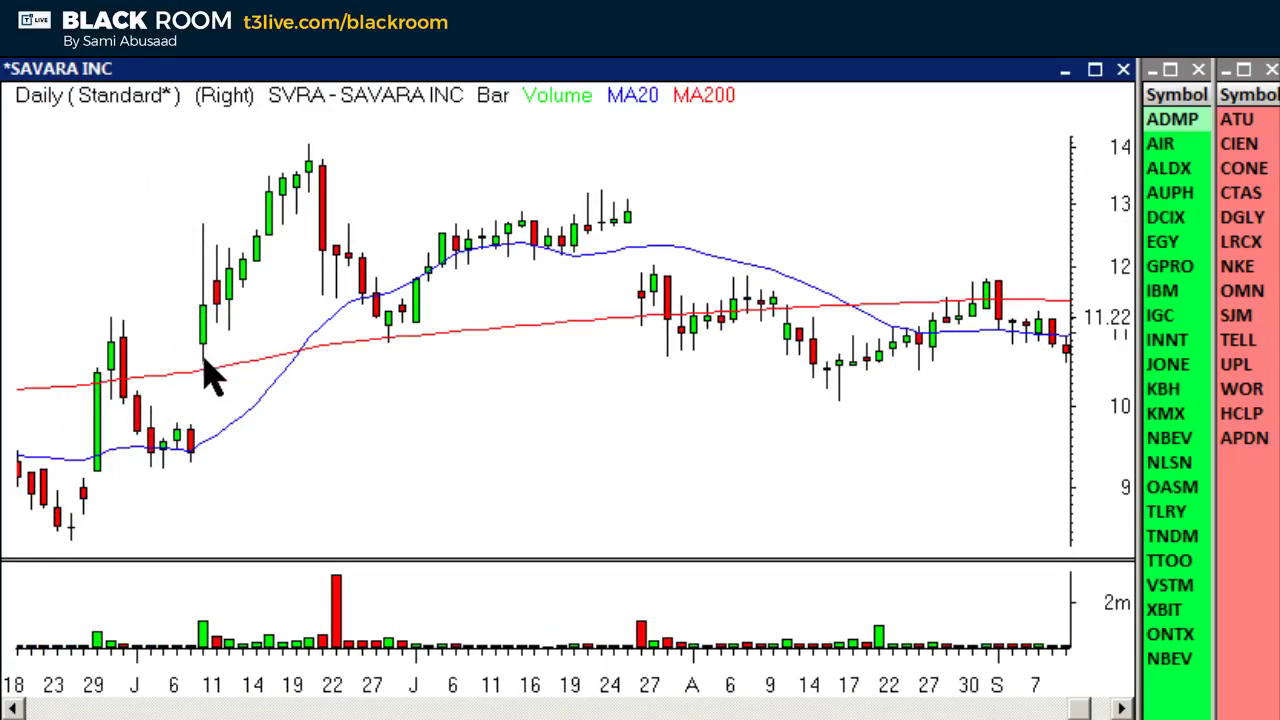
{"action": "key", "text": "Right"}
{"action": "key", "text": "Right"}
{"action": "key", "text": "Right"}
{"action": "key", "text": "Right"}
{"action": "key", "text": "Right"}
{"action": "key", "text": "Right"}
{"action": "key", "text": "Right"}
{"action": "key", "text": "Right"}
{"action": "key", "text": "Right"}
{"action": "key", "text": "Right"}
{"action": "key", "text": "Right"}
{"action": "key", "text": "Right"}
{"action": "key", "text": "Right"}
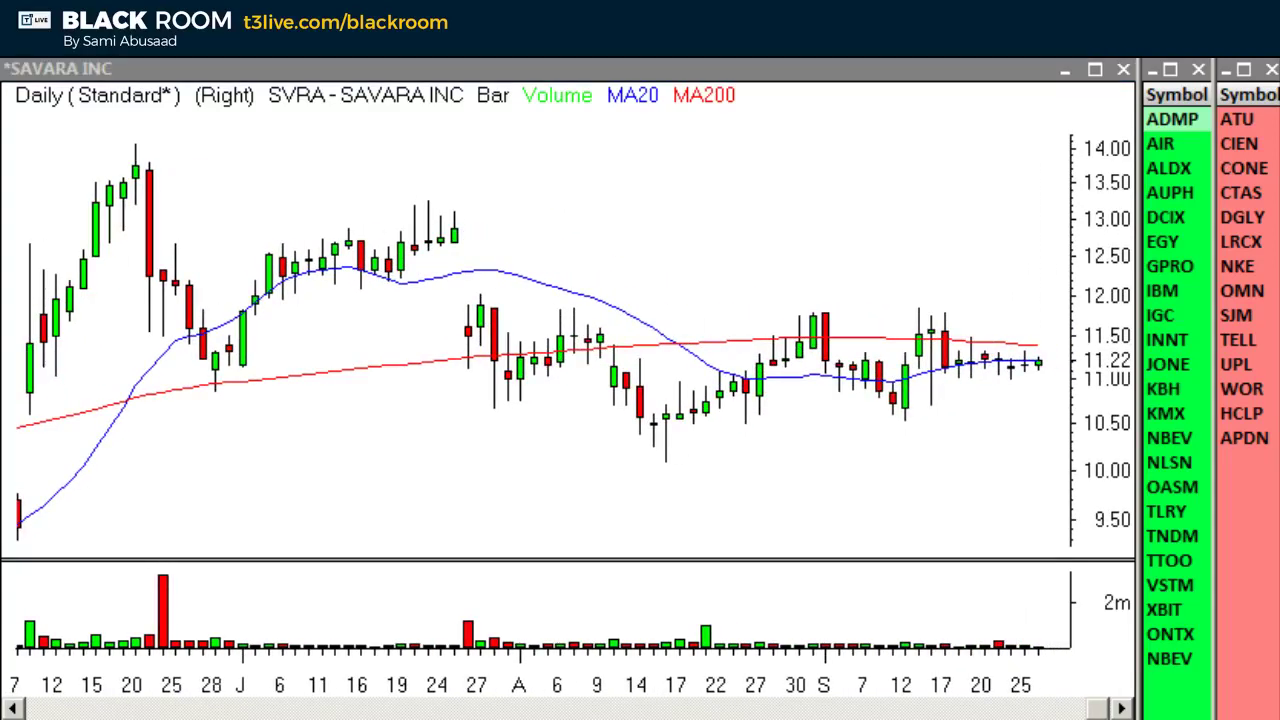
Display the PTI daily chart and move back in its history to show the bars from May before the June gap
{"action": "key", "text": "Down"}
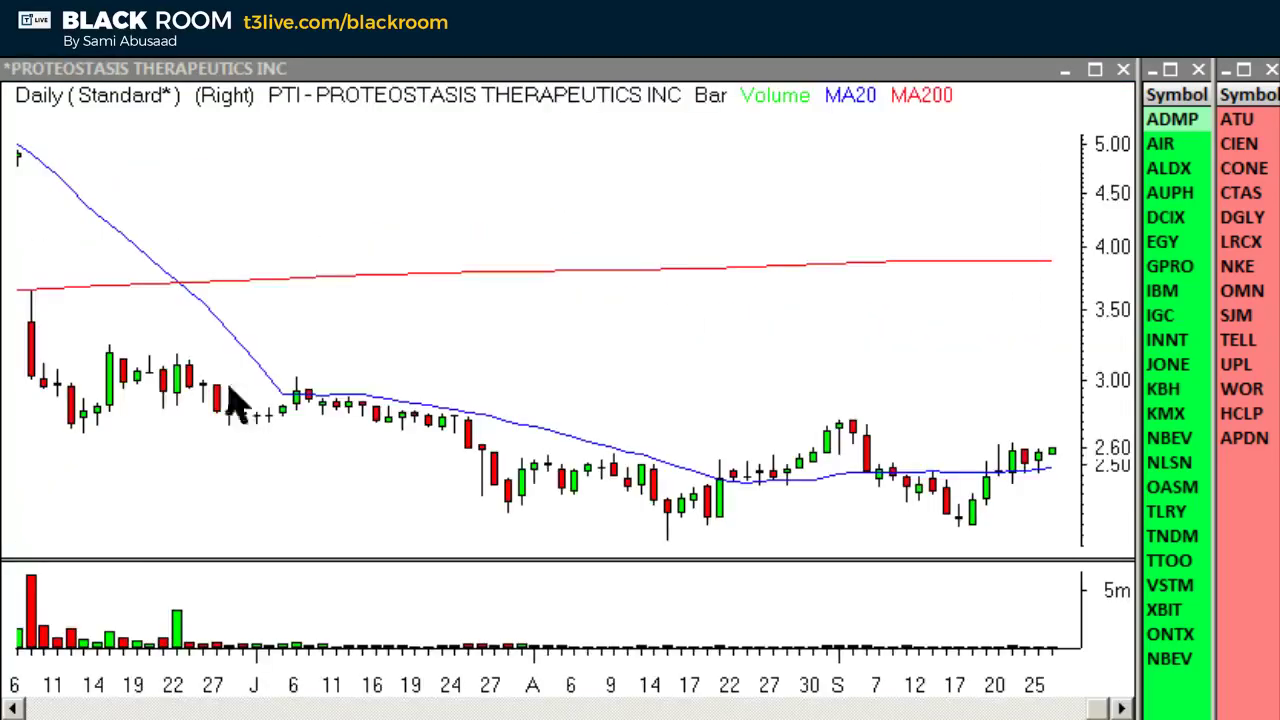
{"action": "left_click", "coordinate": [68, 326]}
{"action": "key", "text": "Left"}
{"action": "key", "text": "Left"}
{"action": "key", "text": "Left"}
{"action": "key", "text": "Left"}
{"action": "key", "text": "Left"}
{"action": "key", "text": "Left"}
{"action": "key", "text": "Left"}
{"action": "key", "text": "Left"}
{"action": "key", "text": "Left"}
{"action": "key", "text": "Left"}
{"action": "key", "text": "Left"}
{"action": "key", "text": "Left"}
{"action": "key", "text": "Left"}
{"action": "key", "text": "Left"}
{"action": "key", "text": "Left"}
{"action": "key", "text": "Left"}
{"action": "key", "text": "Left"}
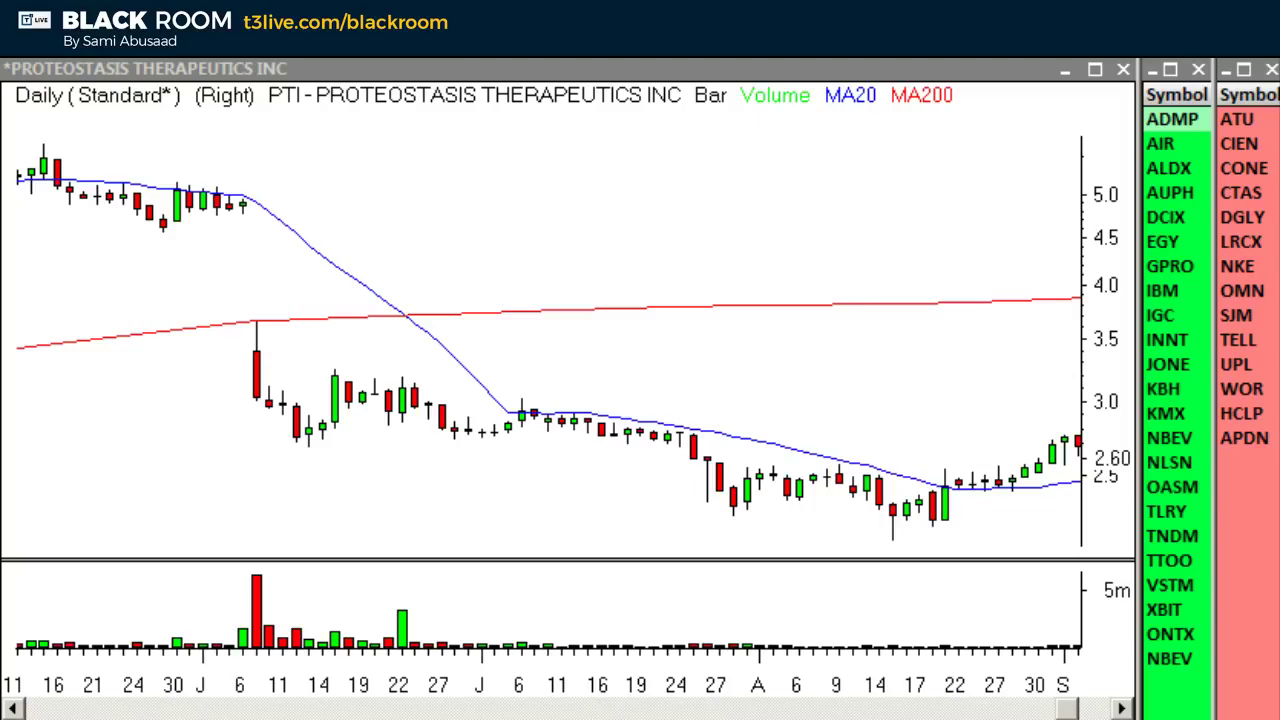
Display the UNFI daily chart and move back in its history to show the bars from mid-April onward
{"action": "key", "text": "Return"}
{"action": "left_click", "coordinate": [511, 394]}
{"action": "key", "text": "Left"}
{"action": "key", "text": "Left"}
{"action": "key", "text": "Left"}
{"action": "key", "text": "Left"}
{"action": "key", "text": "Left"}
{"action": "key", "text": "Left"}
{"action": "key", "text": "Left"}
{"action": "key", "text": "Left"}
{"action": "key", "text": "Left"}
{"action": "key", "text": "Left"}
{"action": "key", "text": "Left"}
{"action": "key", "text": "Left"}
{"action": "key", "text": "Left"}
{"action": "key", "text": "Left"}
{"action": "key", "text": "Left"}
{"action": "key", "text": "Left"}
{"action": "key", "text": "Left"}
{"action": "key", "text": "Left"}
{"action": "key", "text": "Left"}
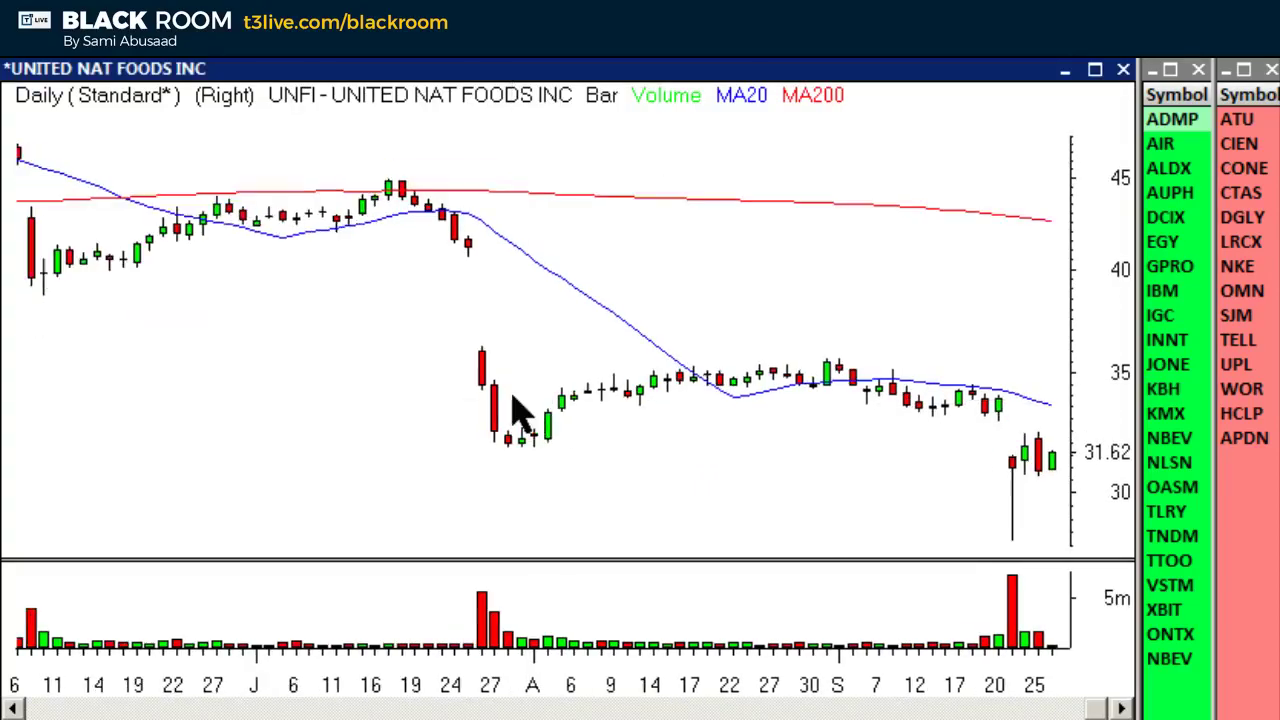
{"action": "scroll", "coordinate": [260, 280], "scroll_direction": "up", "scroll_amount": 5}
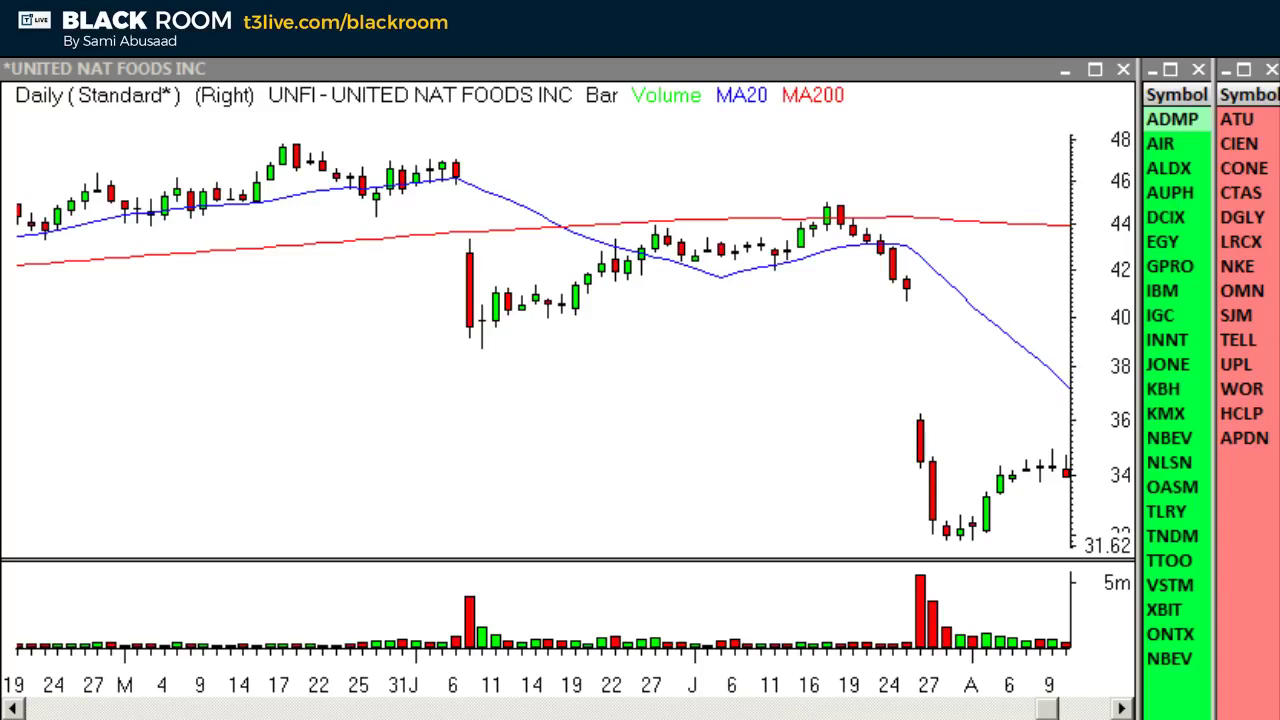
Display the TSLA daily chart and move its history back to the end of May
{"action": "key", "text": "Return"}
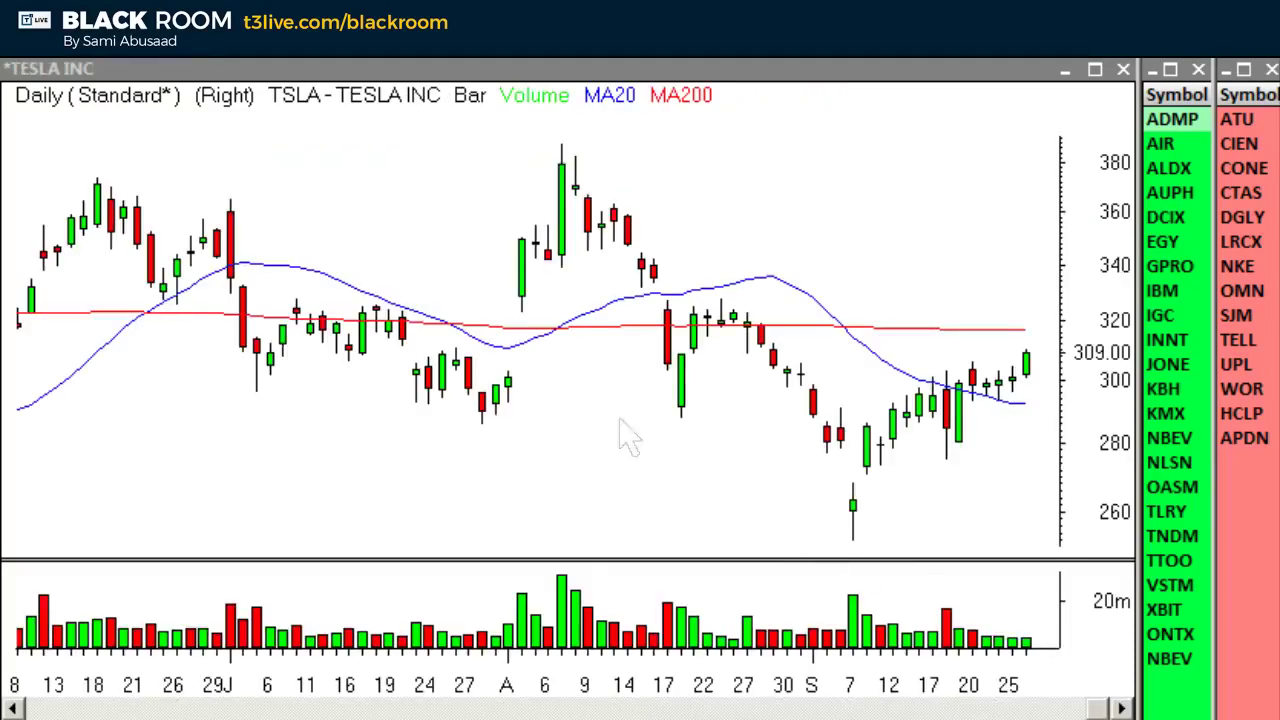
{"action": "left_click", "coordinate": [616, 416]}
{"action": "key", "text": "Left"}
{"action": "scroll", "coordinate": [575, 378], "scroll_direction": "up", "scroll_amount": 5}
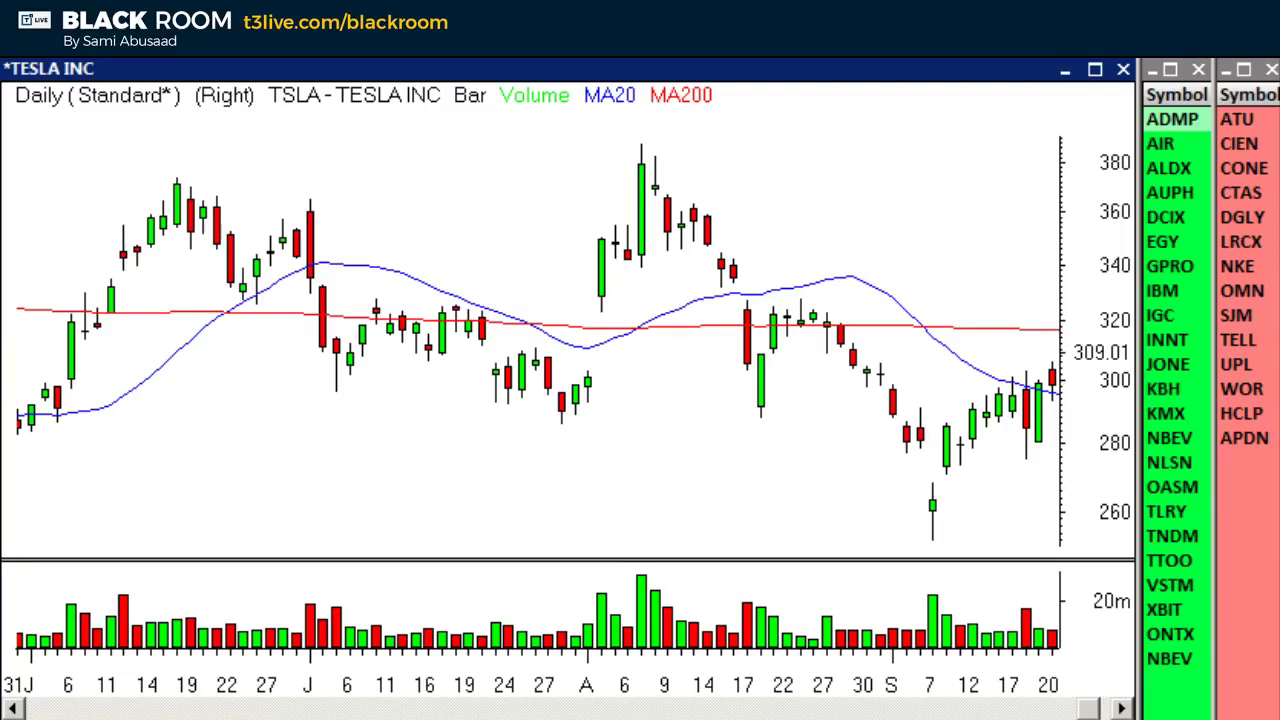
Compare the daily charts of AIR and TELL, ending on the AIR chart
{"action": "type", "text": "AIR"}
{"action": "key", "text": "Return"}
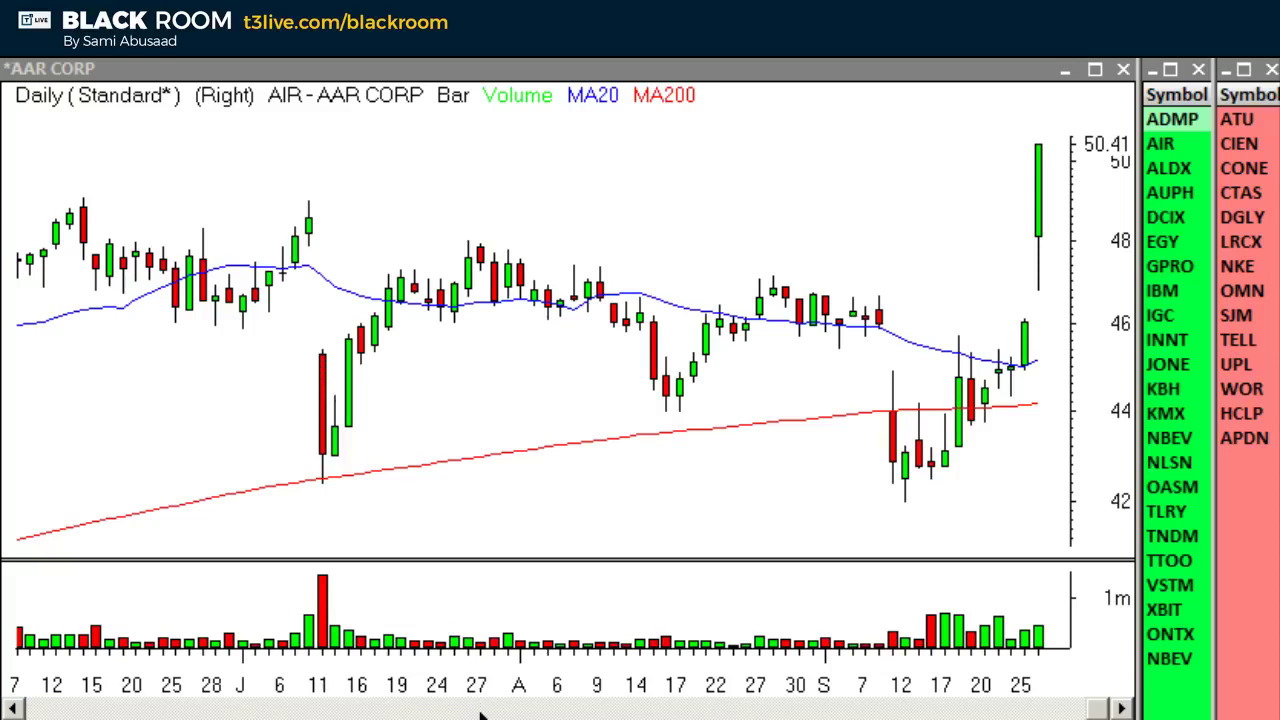
{"action": "type", "text": "TELL"}
{"action": "key", "text": "Return"}
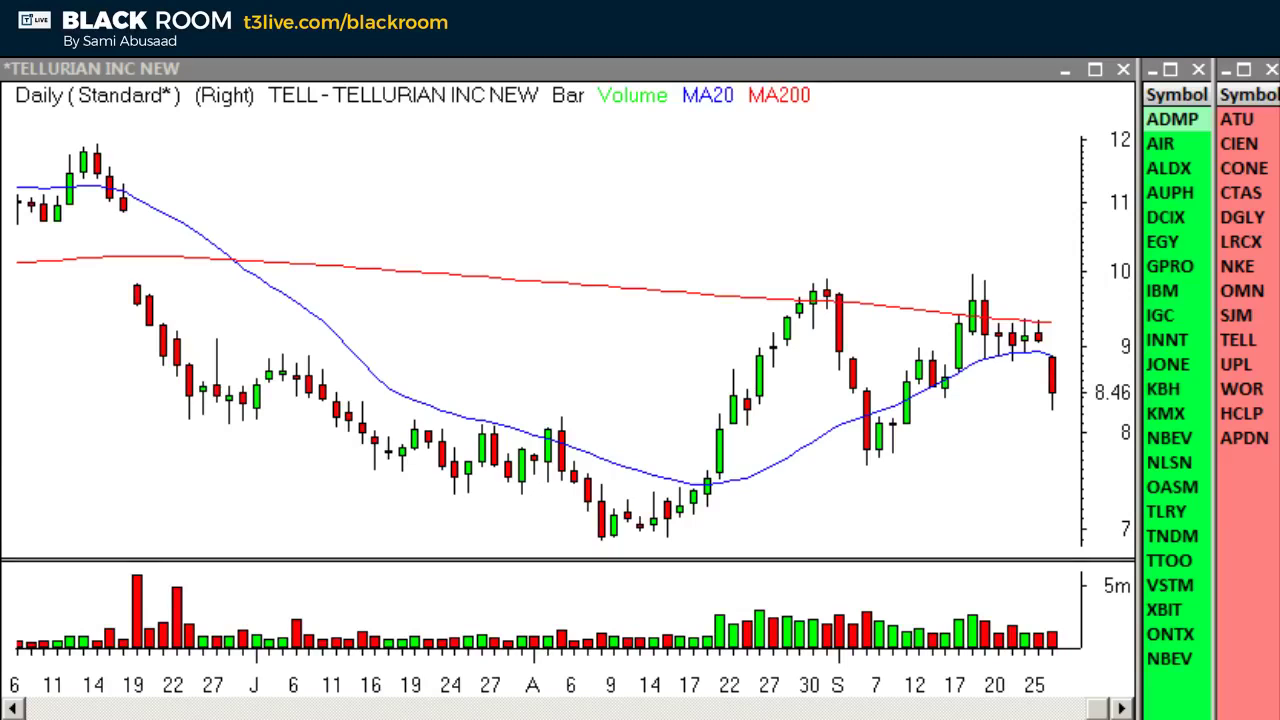
{"action": "type", "text": "AIR"}
{"action": "key", "text": "Return"}
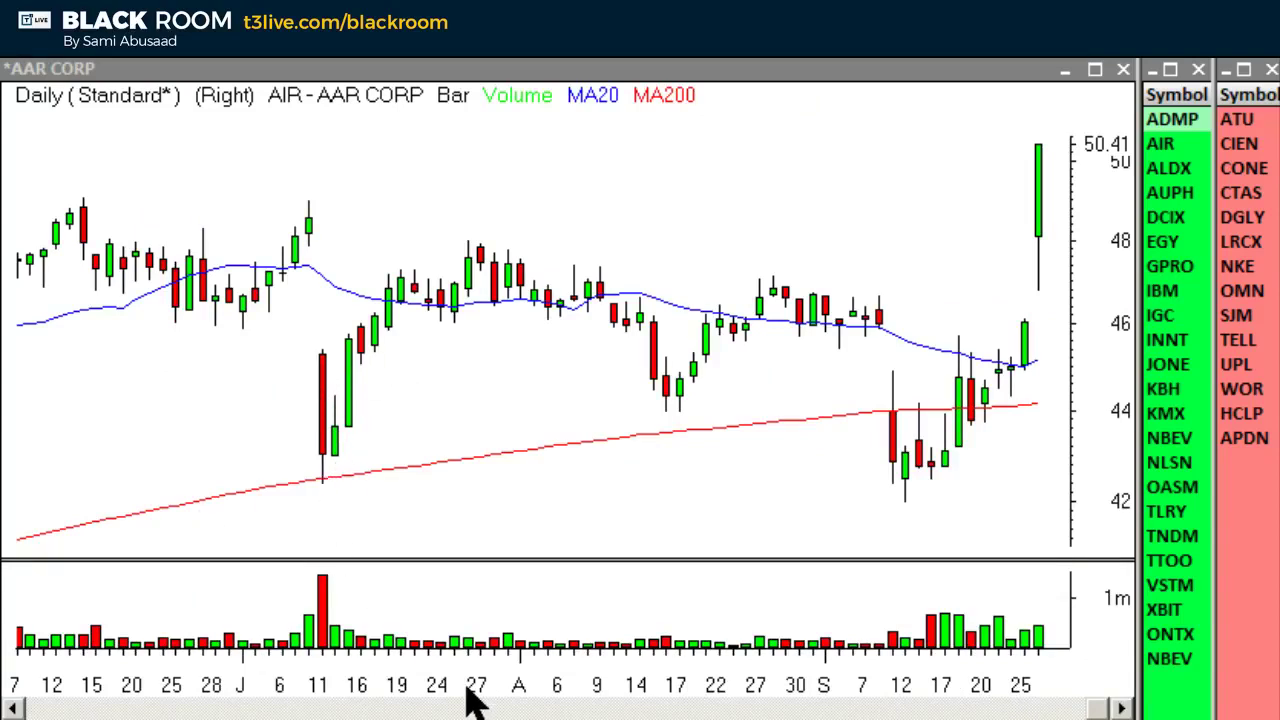
Display the OPNT daily chart, followed by the APDN daily chart
{"action": "type", "text": "OPNT"}
{"action": "key", "text": "Return"}
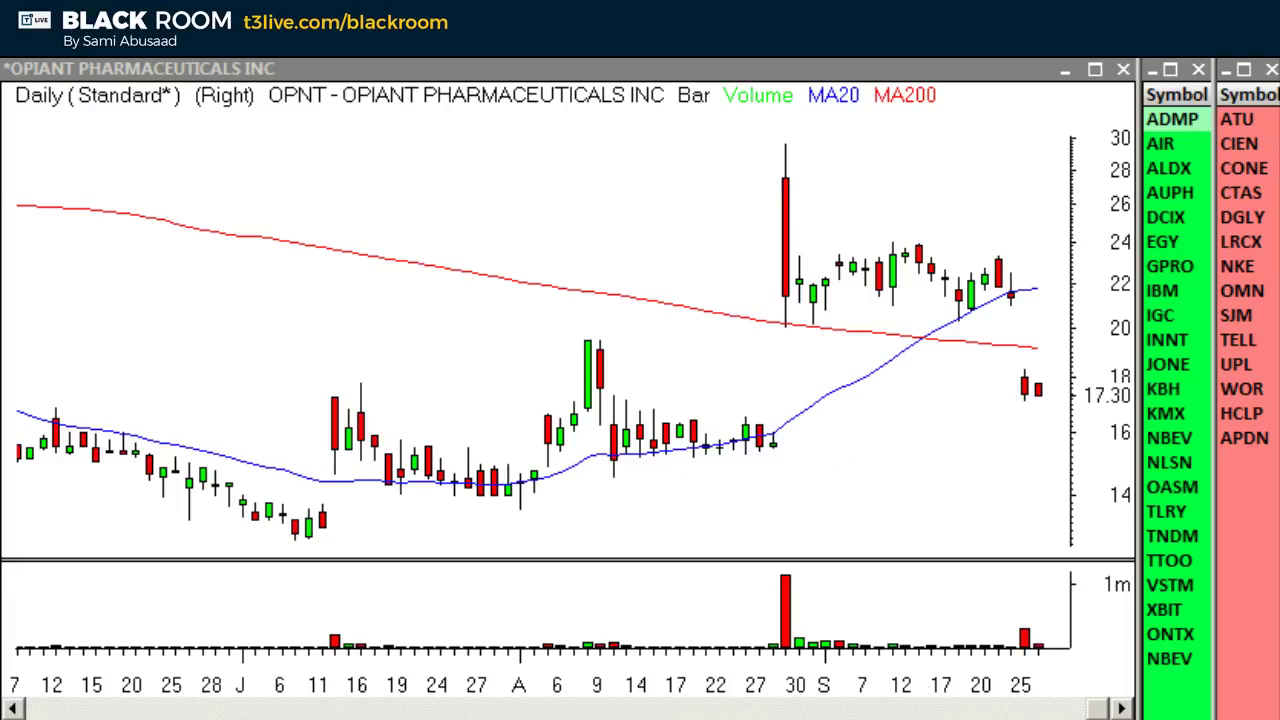
{"action": "key", "text": "Down"}
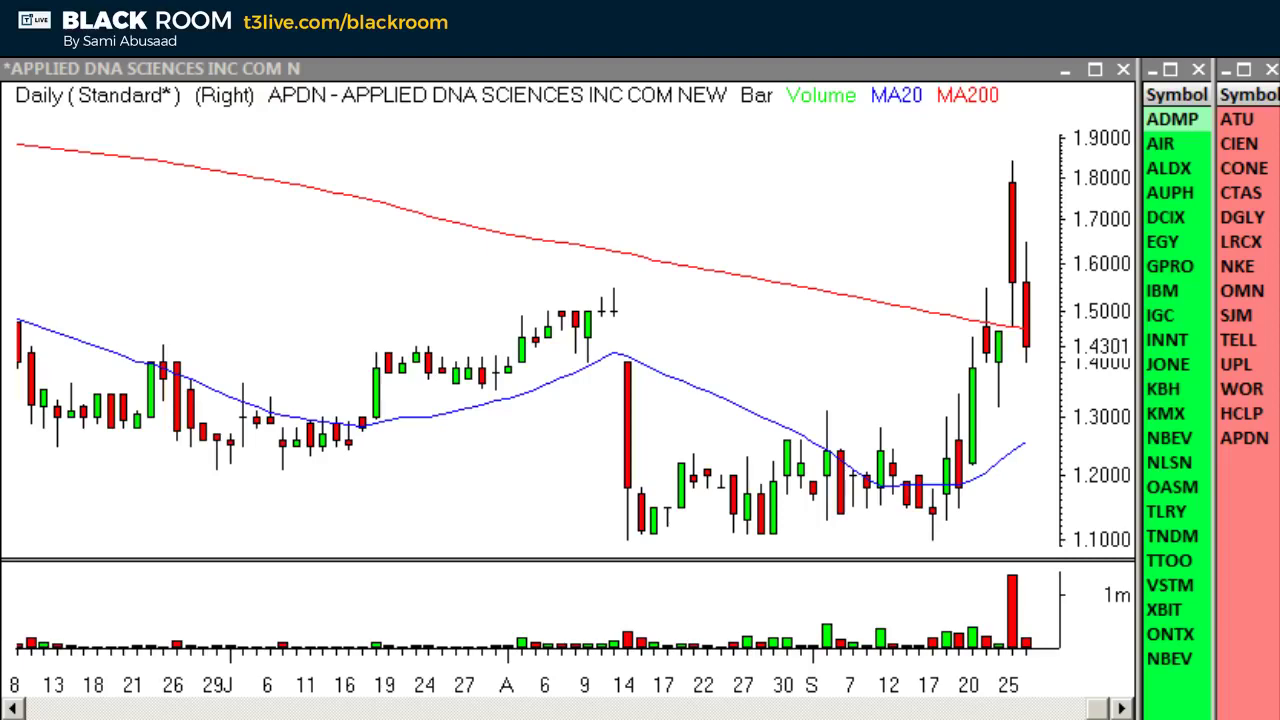
Bring up the Internet Explorer window, review the images hoss1.GIF, hoss2.GIF and hoss3.GIF, and close all its tabs
{"action": "left_click_drag", "start_coordinate": [1279, 57], "coordinate": [715, 74]}
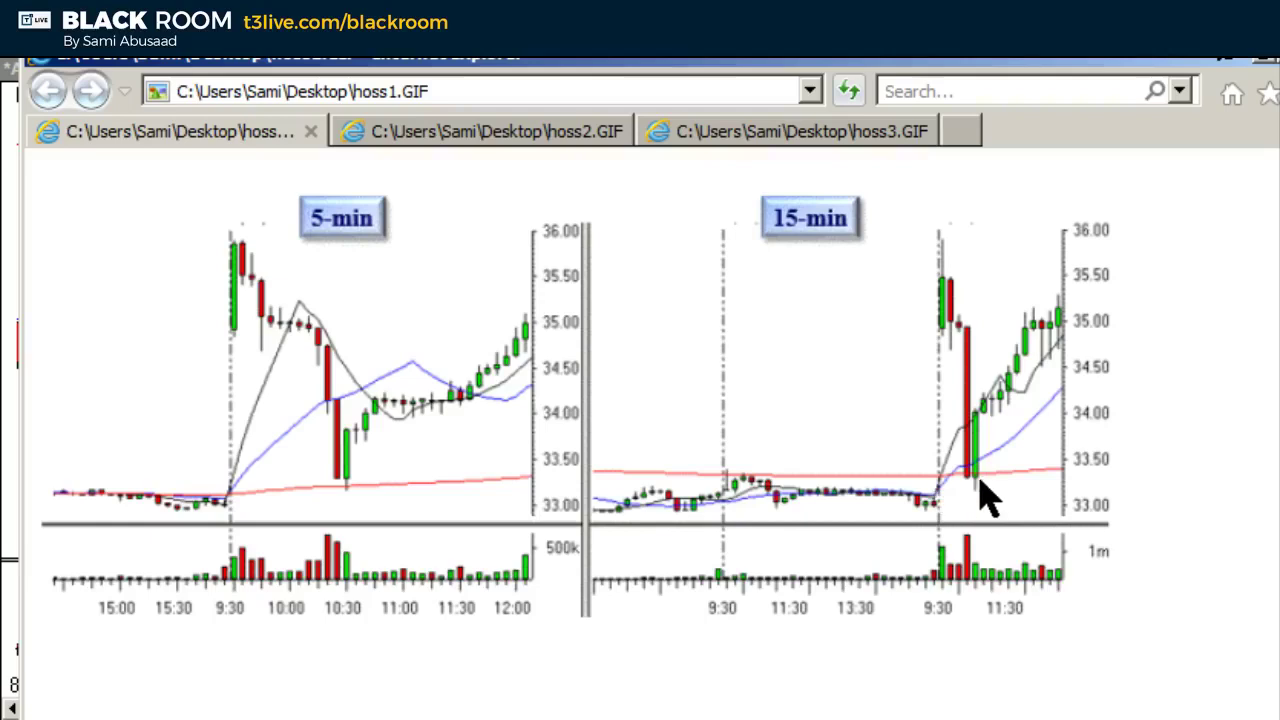
{"action": "left_click", "coordinate": [424, 138]}
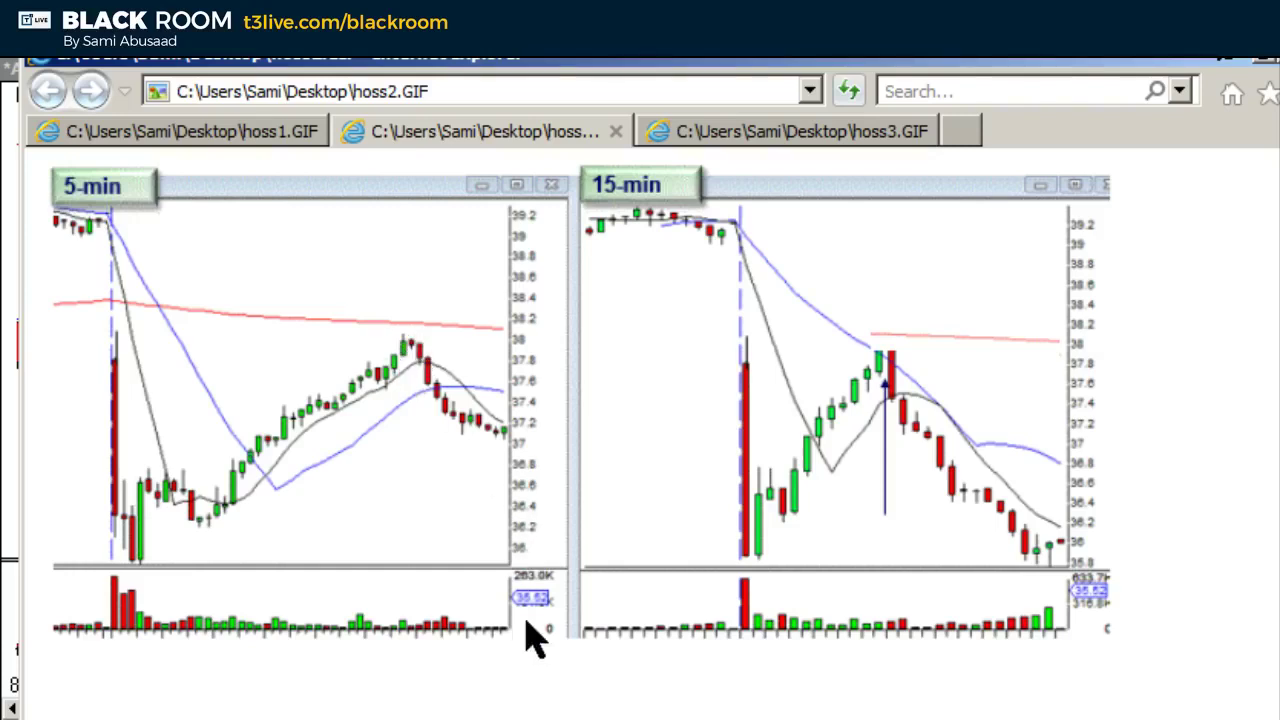
{"action": "left_click", "coordinate": [722, 134]}
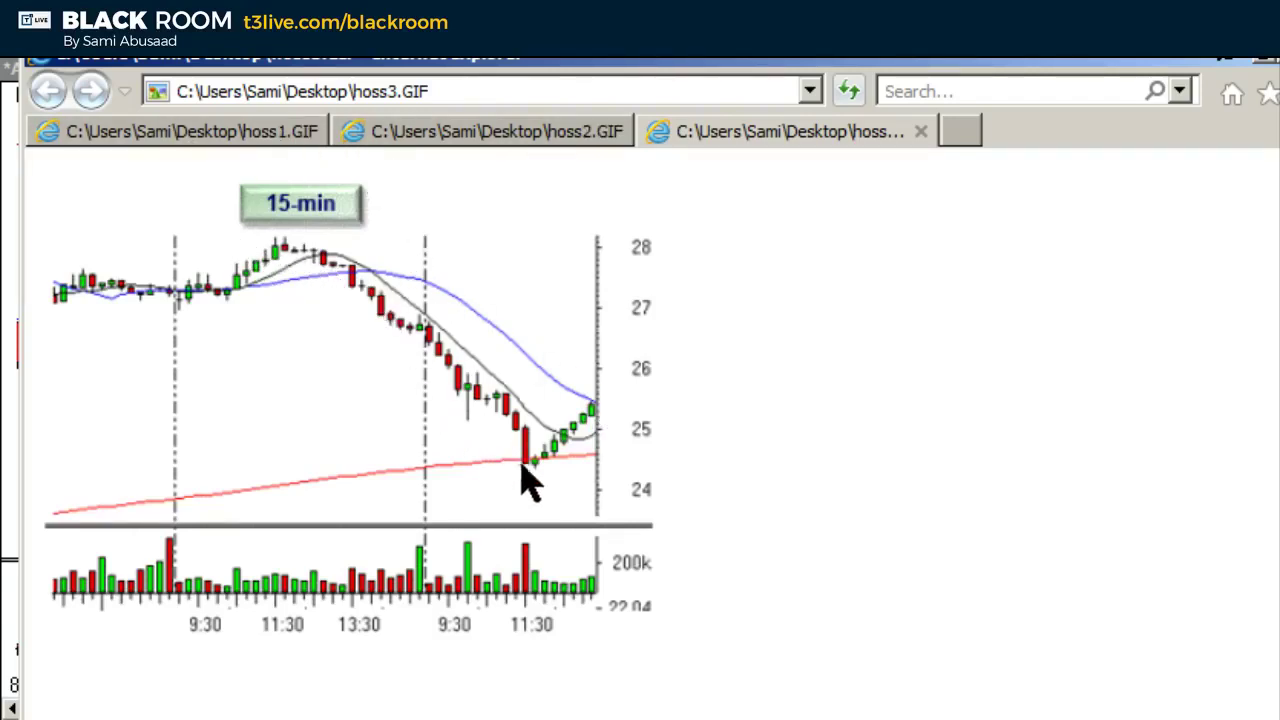
{"action": "key", "text": "alt+F4"}
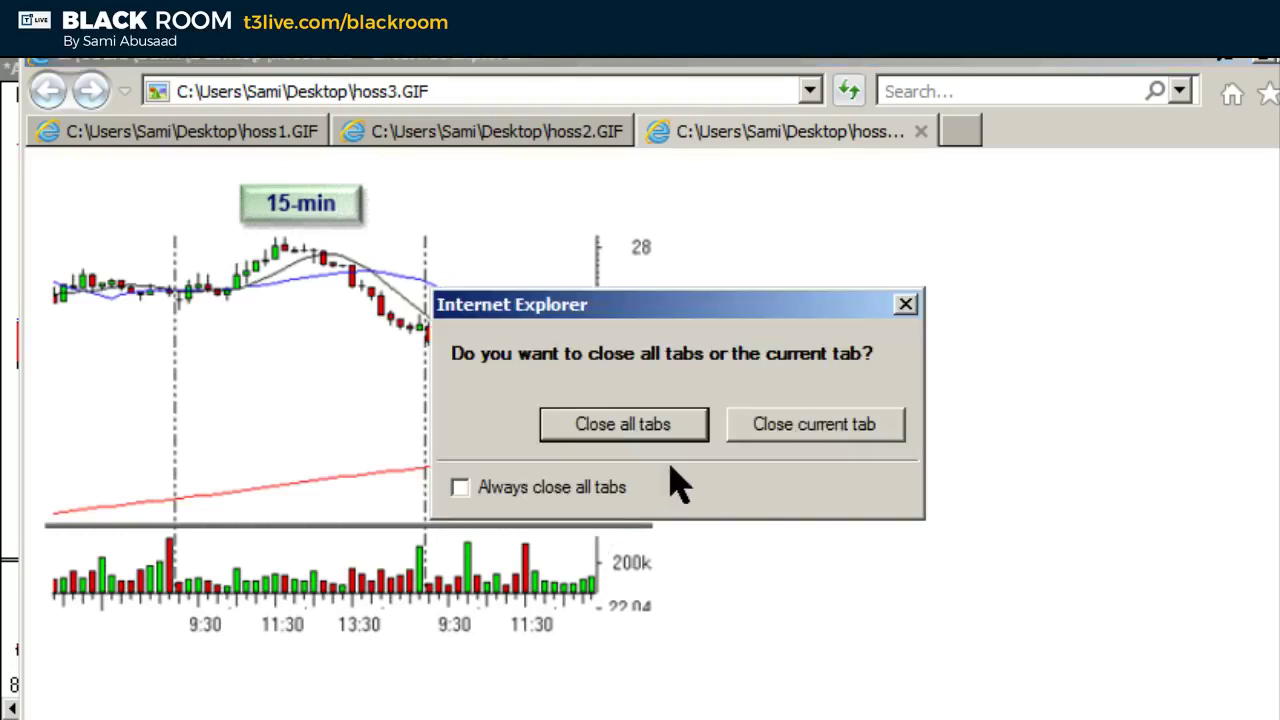
{"action": "left_click", "coordinate": [612, 445]}
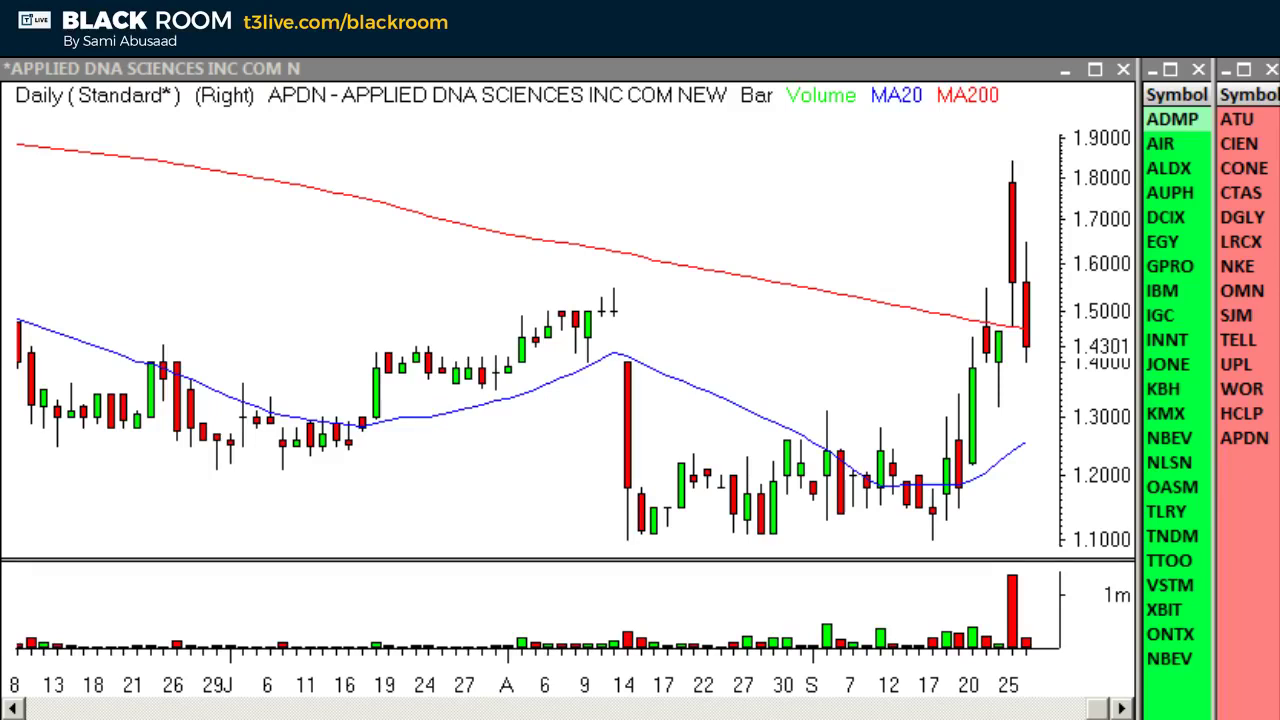
Display the ALDX daily chart, followed by the NBEV daily chart
{"action": "key", "text": "Return"}
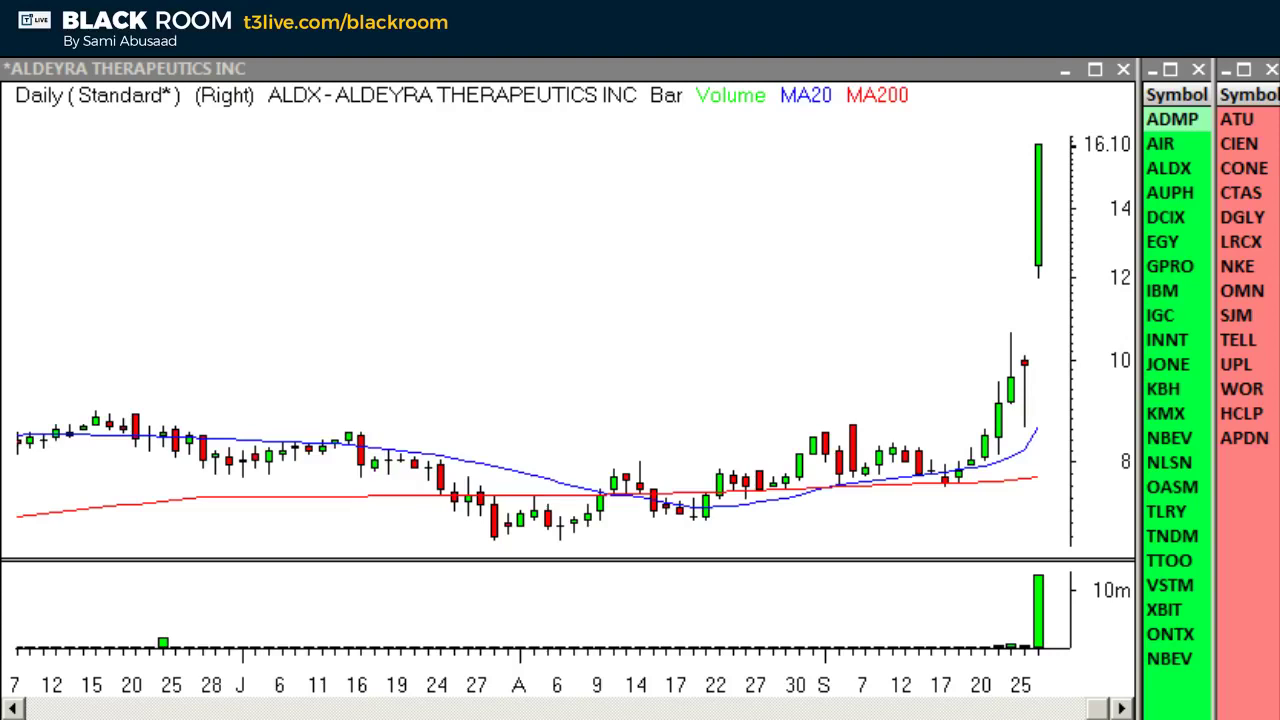
{"action": "type", "text": "NBEV"}
{"action": "key", "text": "Return"}
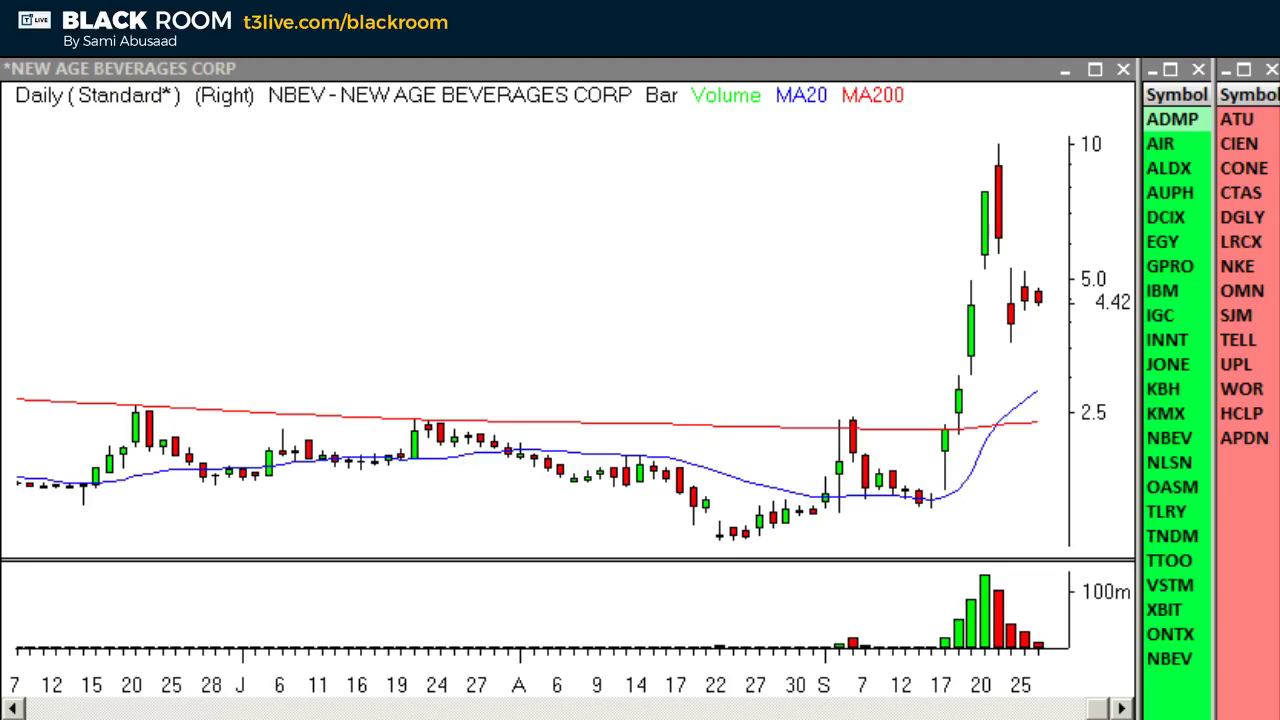
Display the NIHD daily chart and compress its time scale to show history back to January 2018
{"action": "type", "text": "NIHD"}
{"action": "key", "text": "Return"}
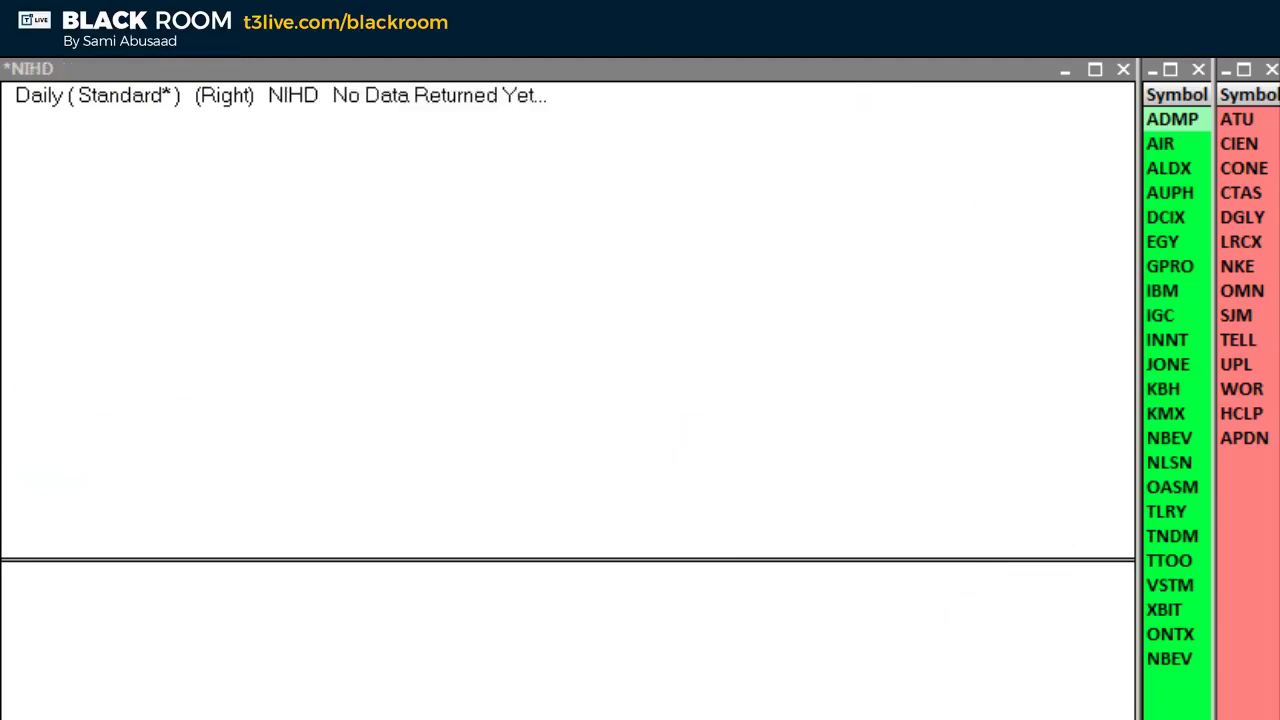
{"action": "left_click_drag", "start_coordinate": [832, 688], "coordinate": [318, 717]}
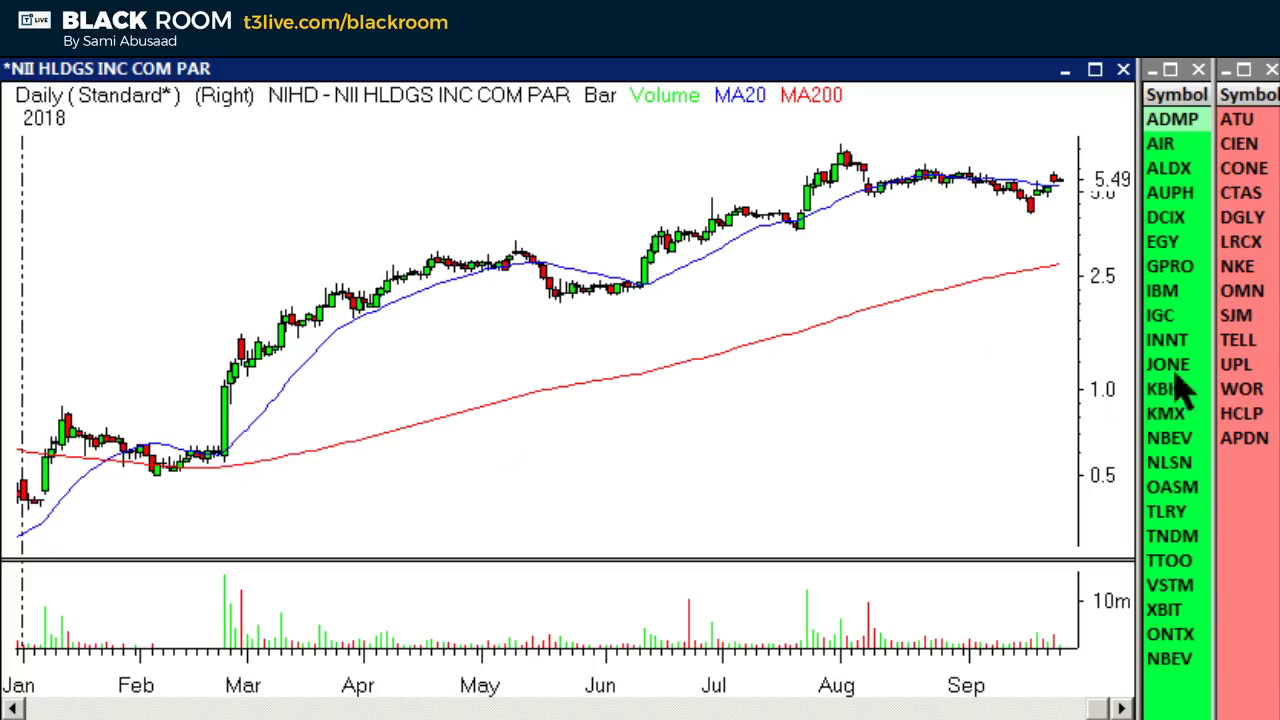
{"action": "left_click", "coordinate": [1152, 518]}
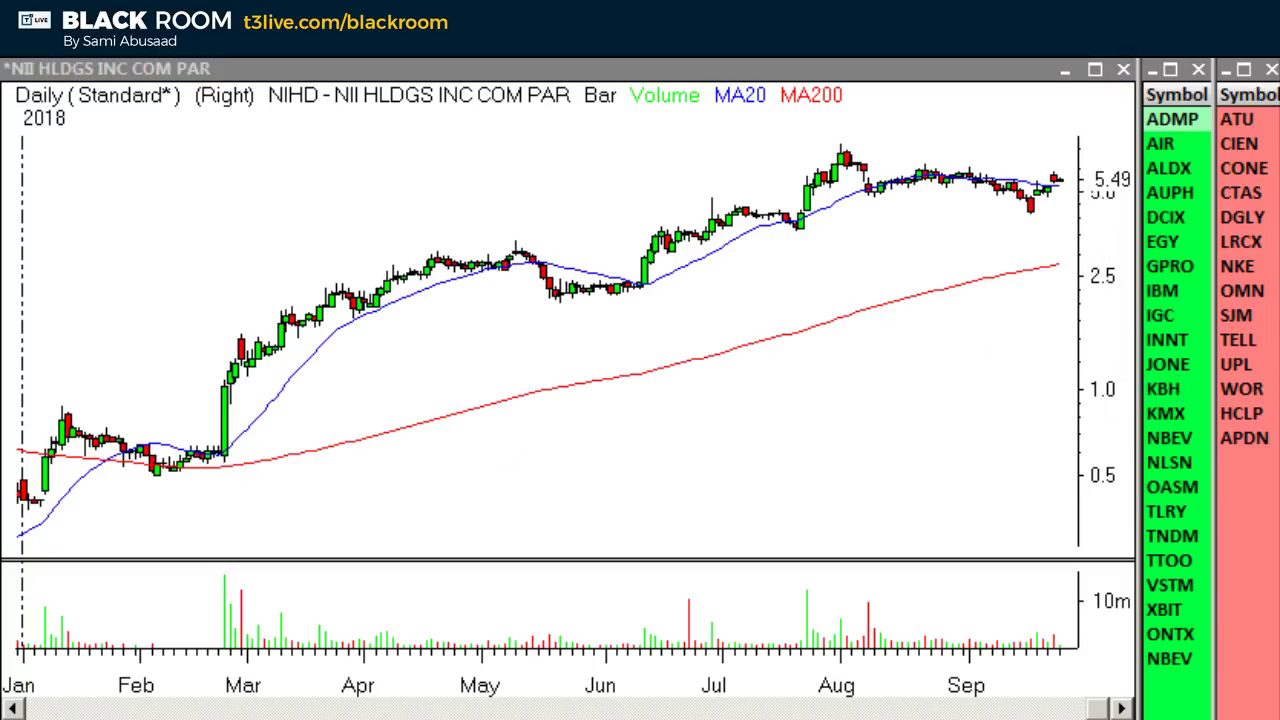
Display the ASNA daily chart and compress its time scale to show history from before November 2017
{"action": "key", "text": "Down"}
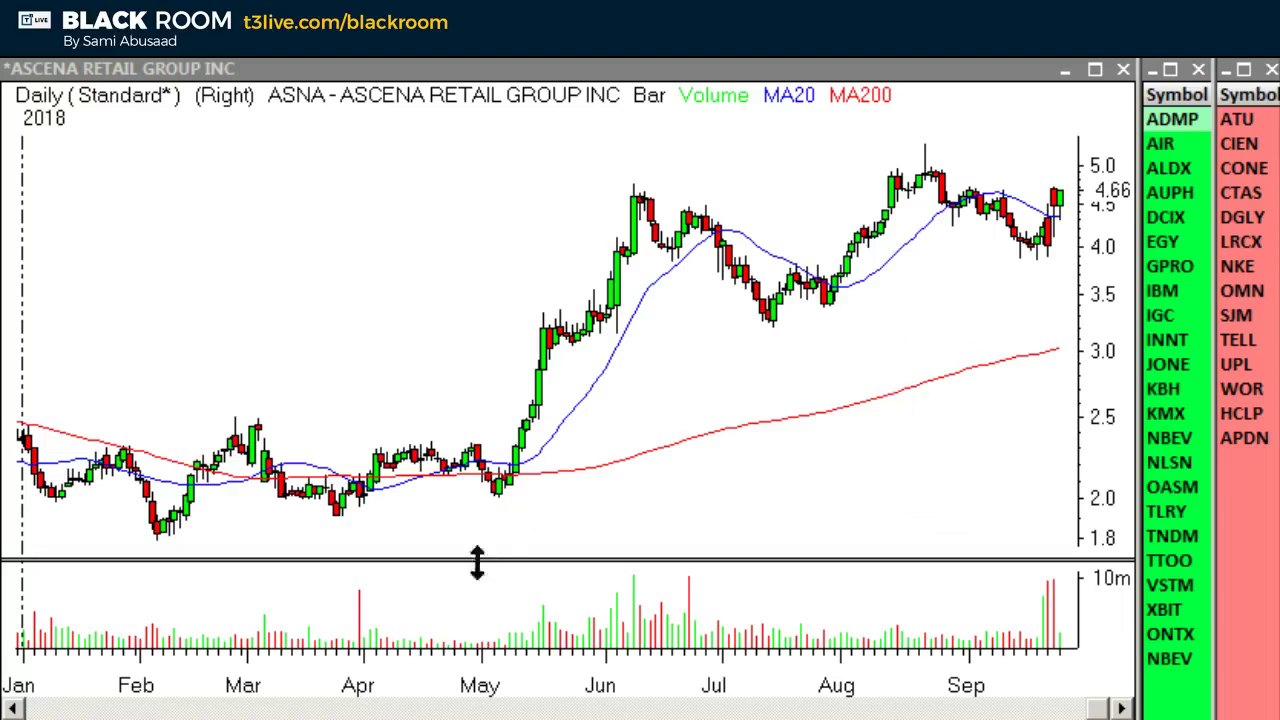
{"action": "left_click_drag", "start_coordinate": [524, 692], "coordinate": [420, 690]}
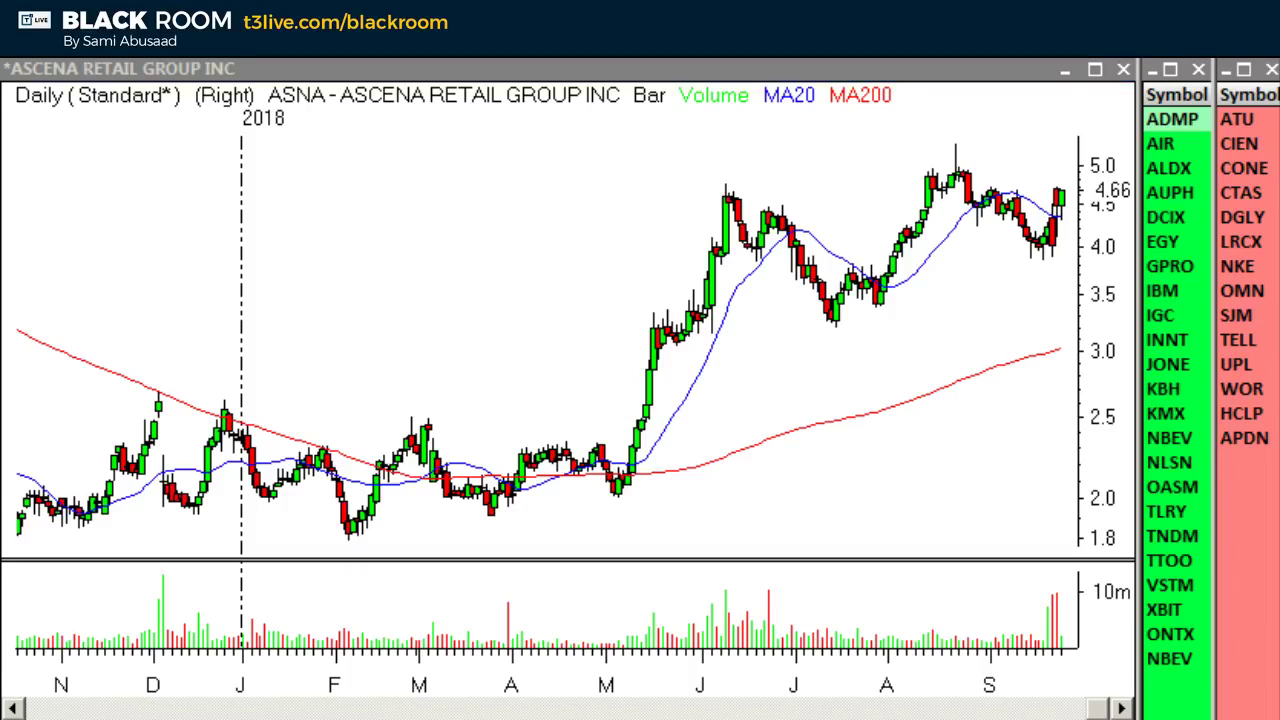
Display the NVAX daily chart and stretch its time scale so it covers about February through September
{"action": "type", "text": "NVAX"}
{"action": "key", "text": "Return"}
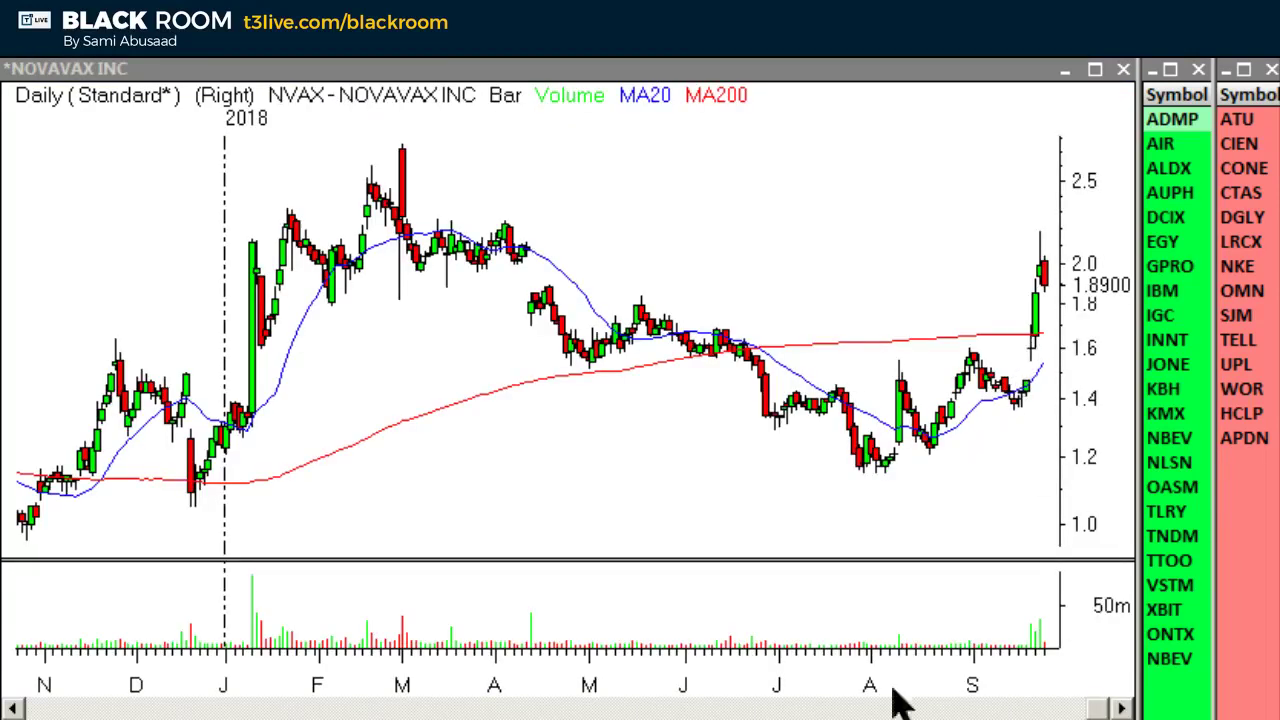
{"action": "left_click_drag", "start_coordinate": [776, 684], "coordinate": [1068, 675]}
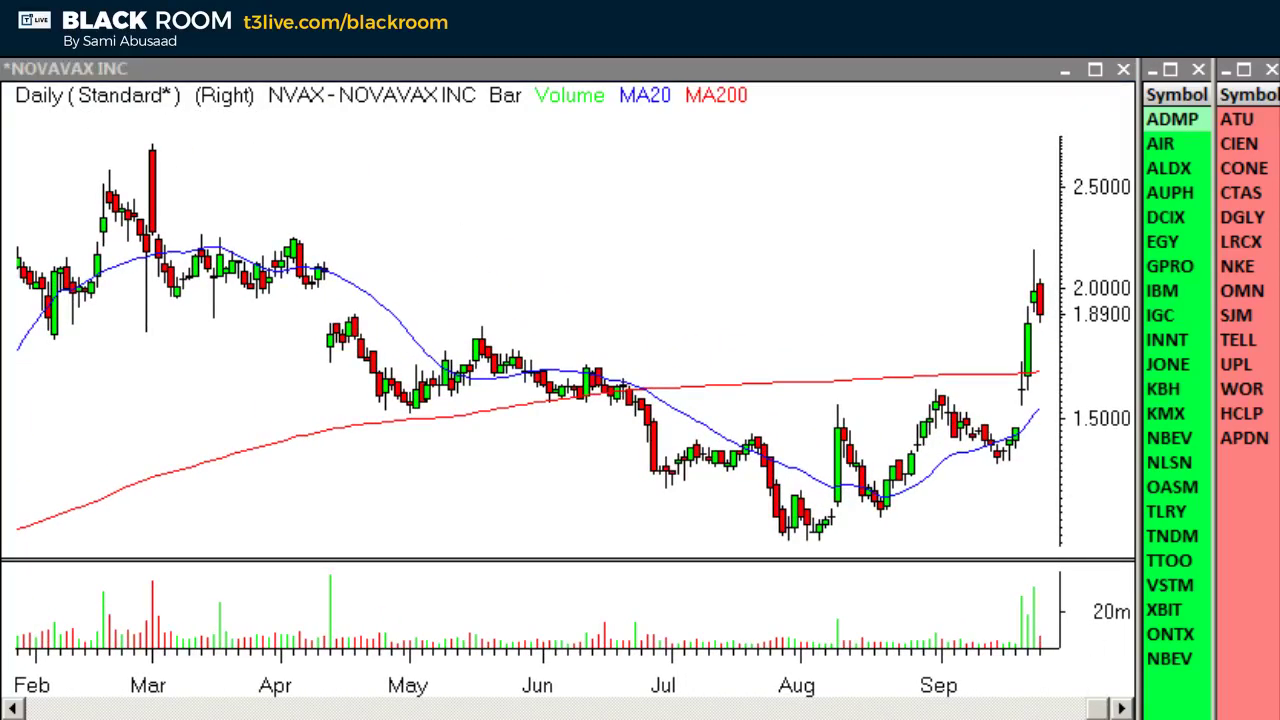
Display the LGCY daily chart and compress its time scale to show history back to March 2017
{"action": "key", "text": "Return"}
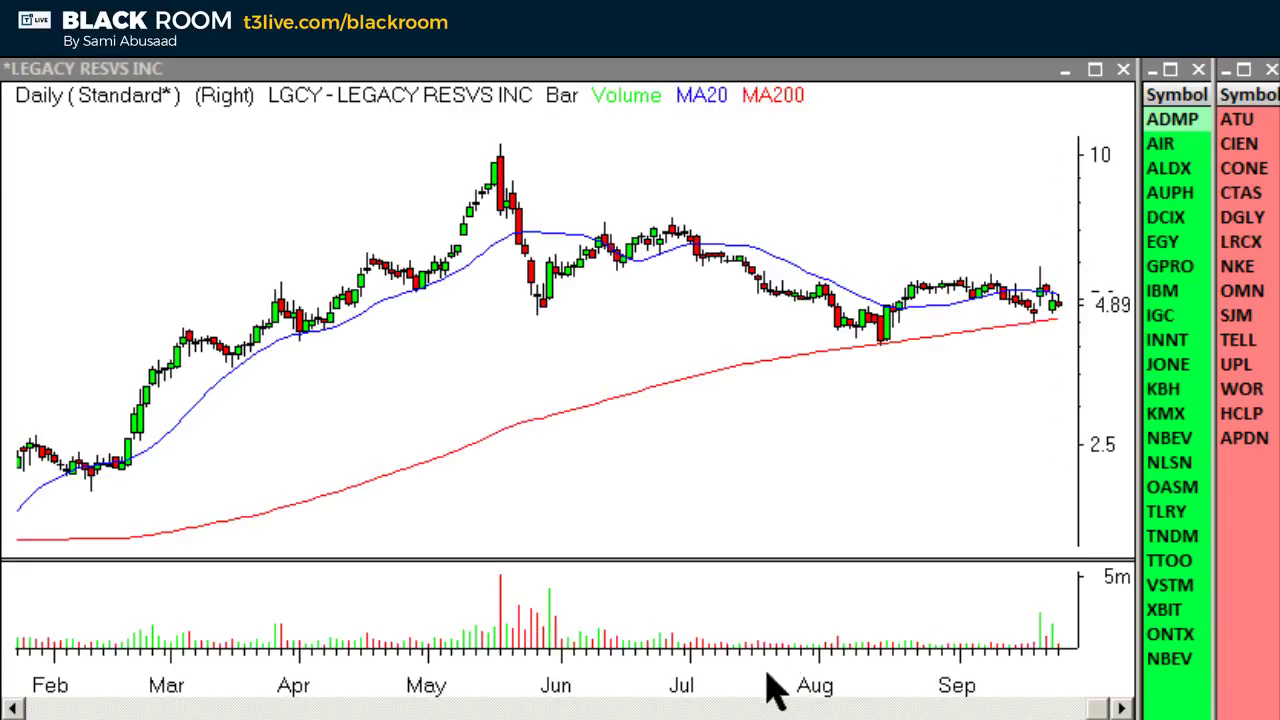
{"action": "left_click_drag", "start_coordinate": [737, 697], "coordinate": [715, 680]}
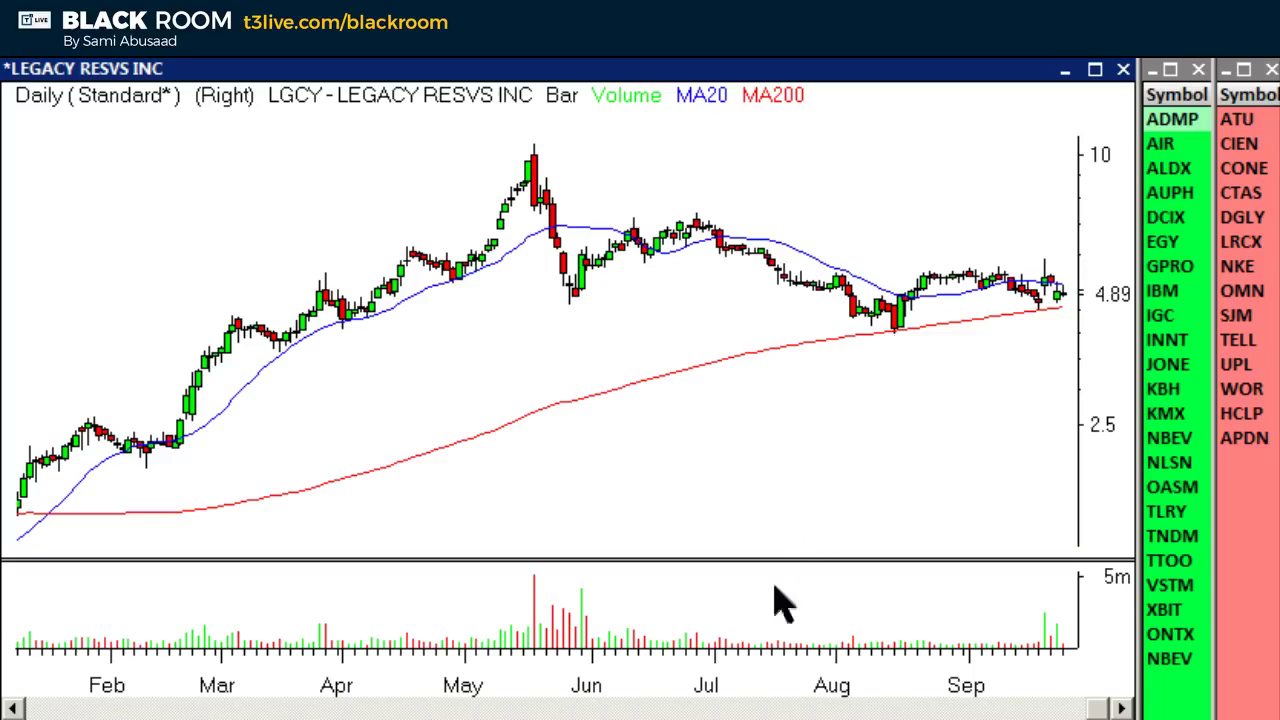
{"action": "left_click_drag", "start_coordinate": [726, 677], "coordinate": [347, 700]}
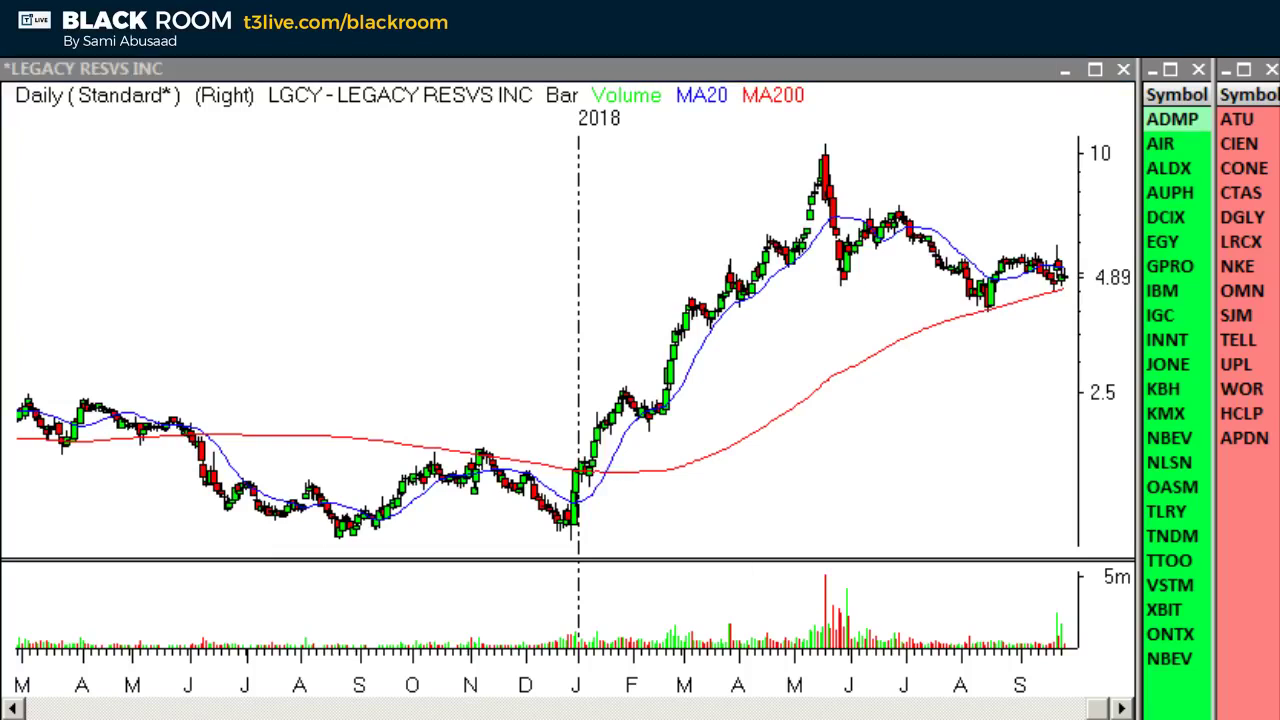
Switch the LGCY chart to monthly bars and stretch the time scale so 2007 through 2018 spans most of the chart
{"action": "left_click", "coordinate": [650, 541]}
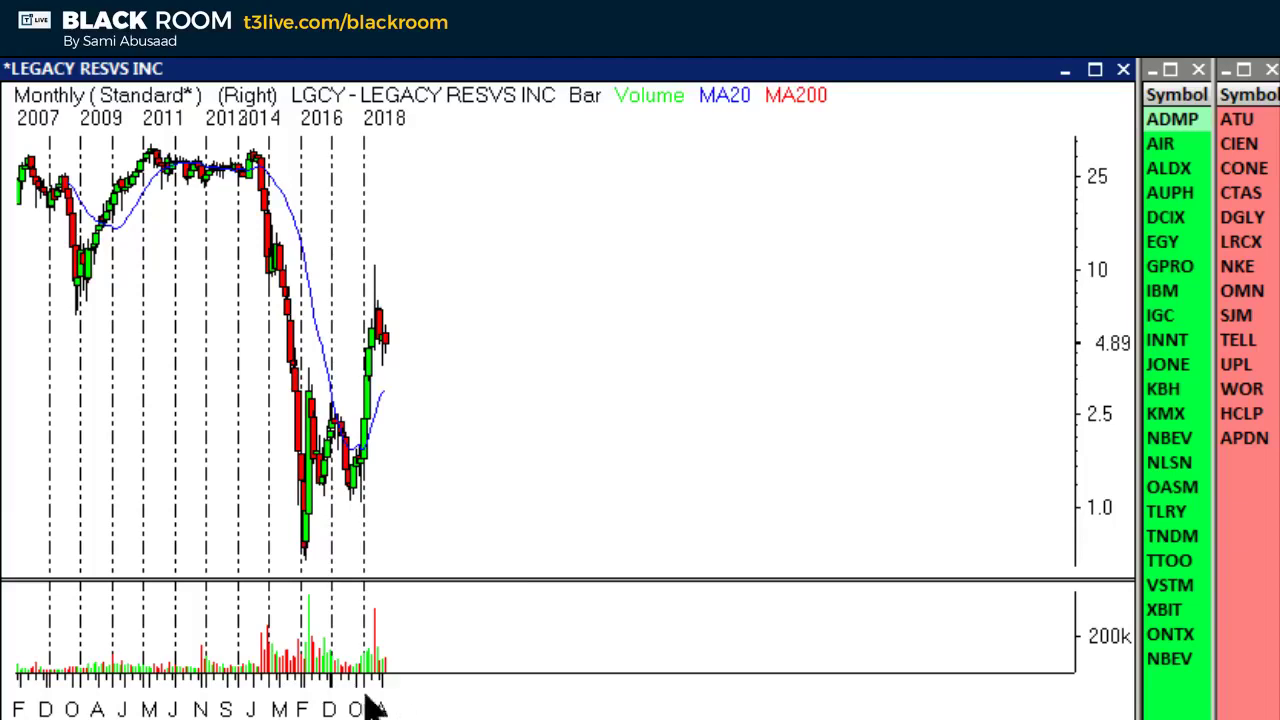
{"action": "left_click", "coordinate": [361, 716]}
{"action": "left_click_drag", "start_coordinate": [652, 696], "coordinate": [905, 696]}
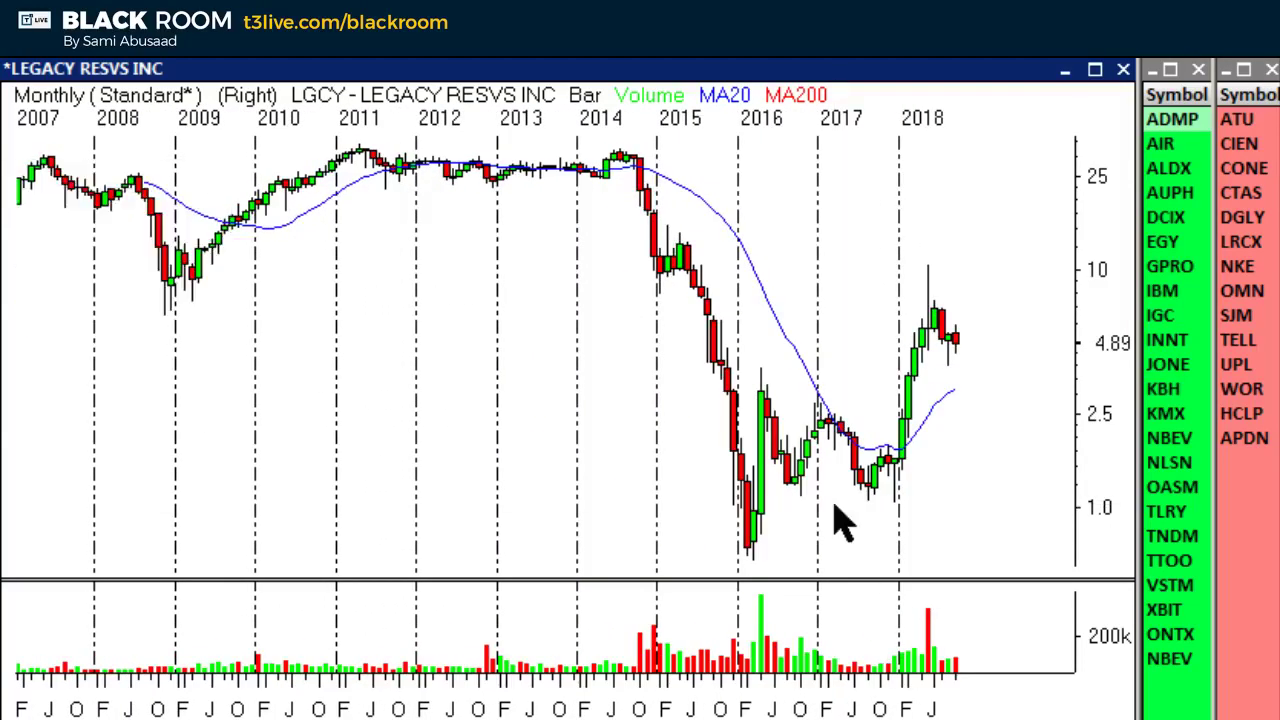
Switch the LGCY chart to weekly bars
{"action": "key", "text": "w"}
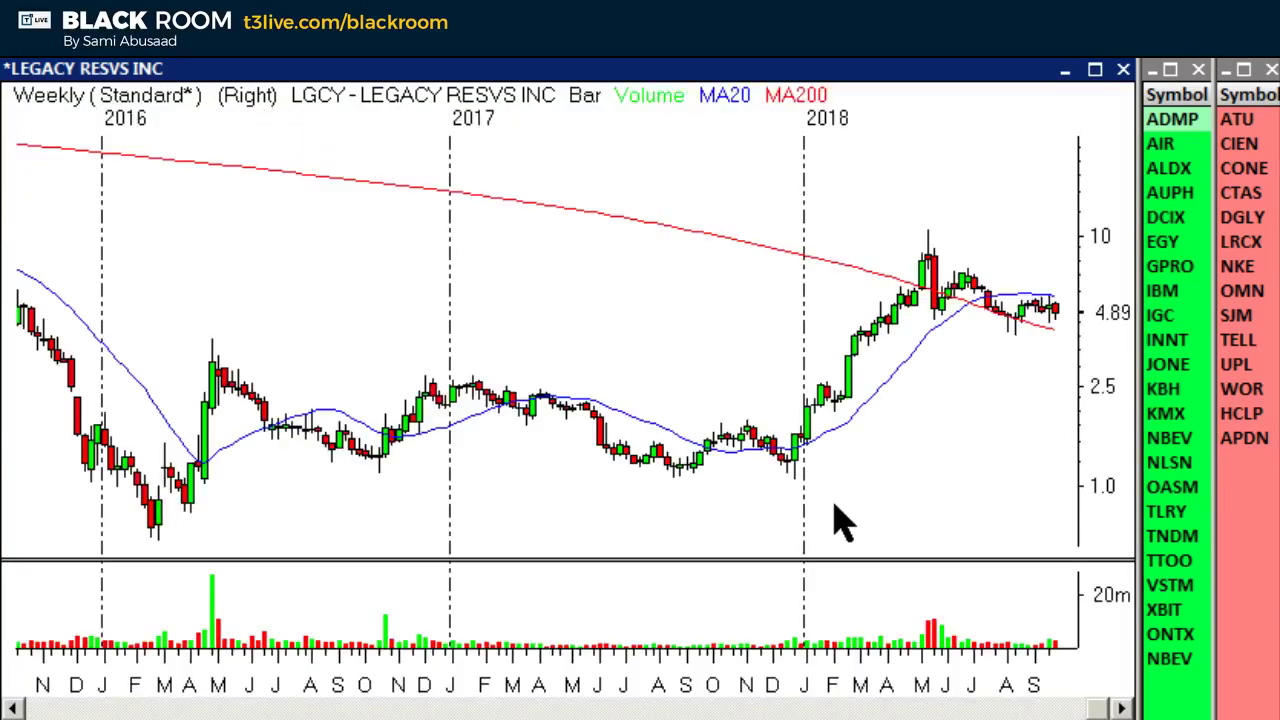
Display the EGY daily chart and compress its time scale to show history back to about September 2017
{"action": "key", "text": "d"}
{"action": "key", "text": "Return"}
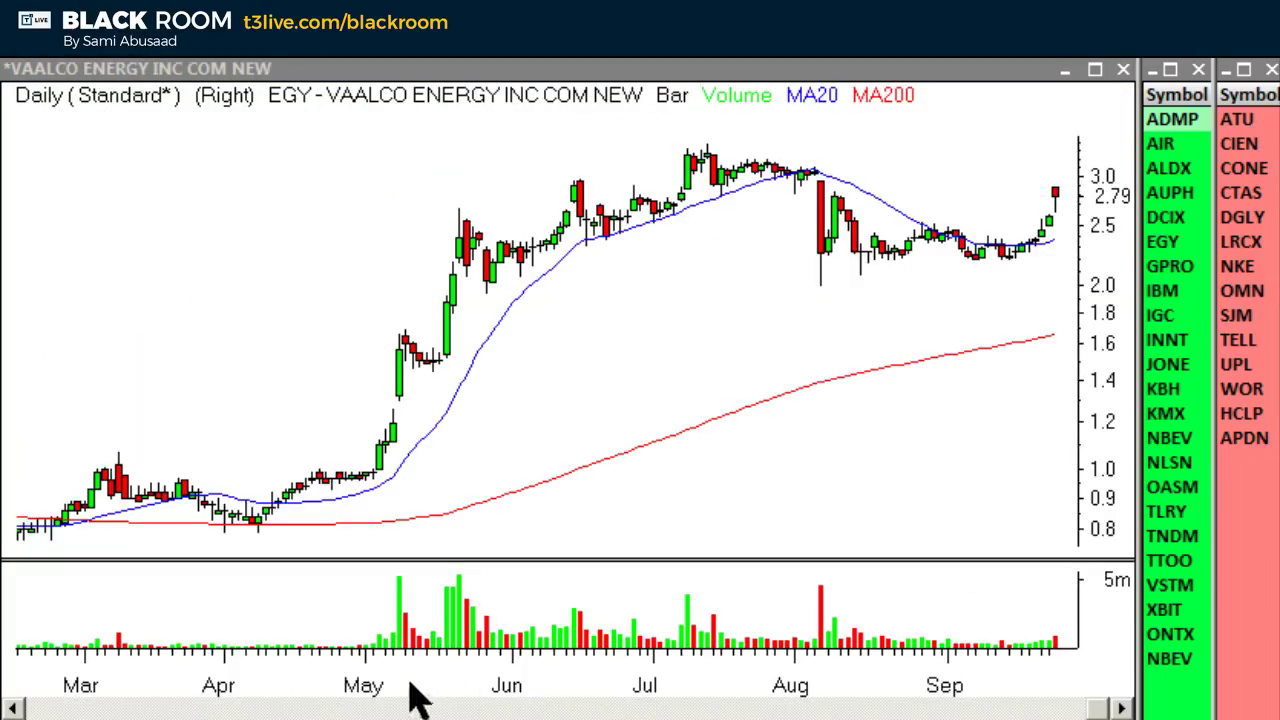
{"action": "left_click_drag", "start_coordinate": [410, 700], "coordinate": [250, 690]}
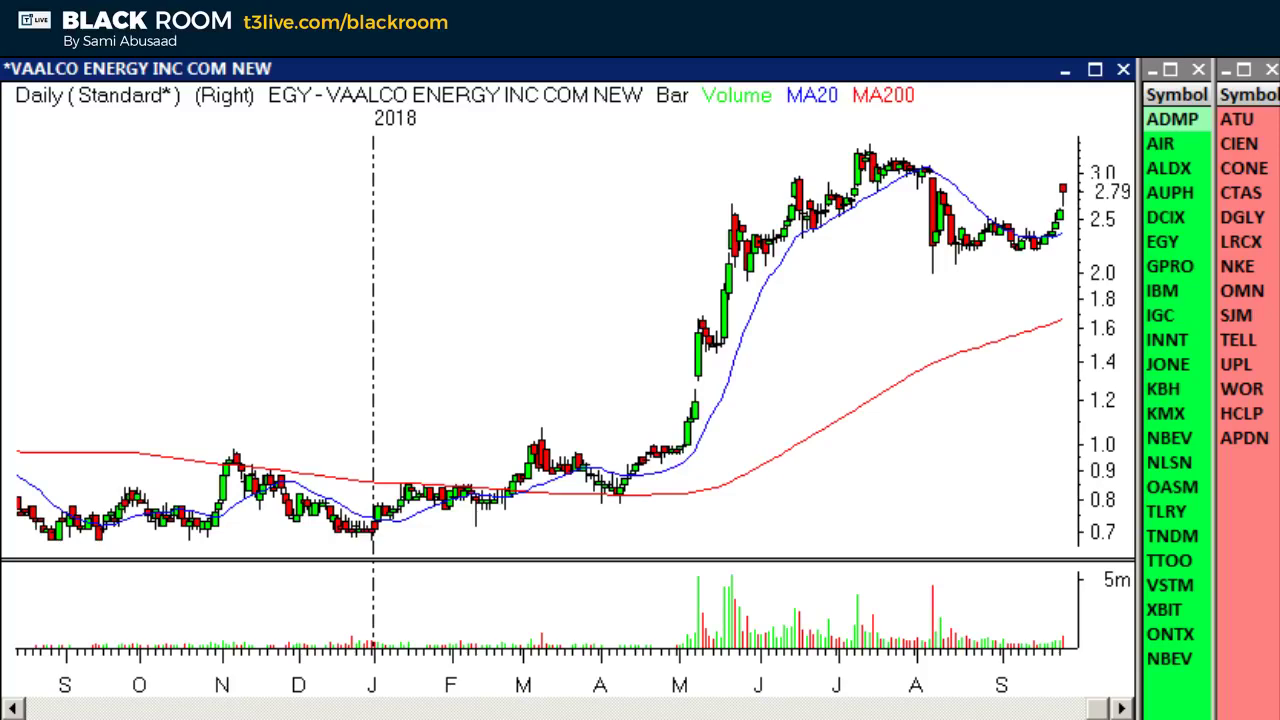
Display the PM daily chart and stretch its time scale so it covers about mid-April through September
{"action": "type", "text": "PM"}
{"action": "key", "text": "Return"}
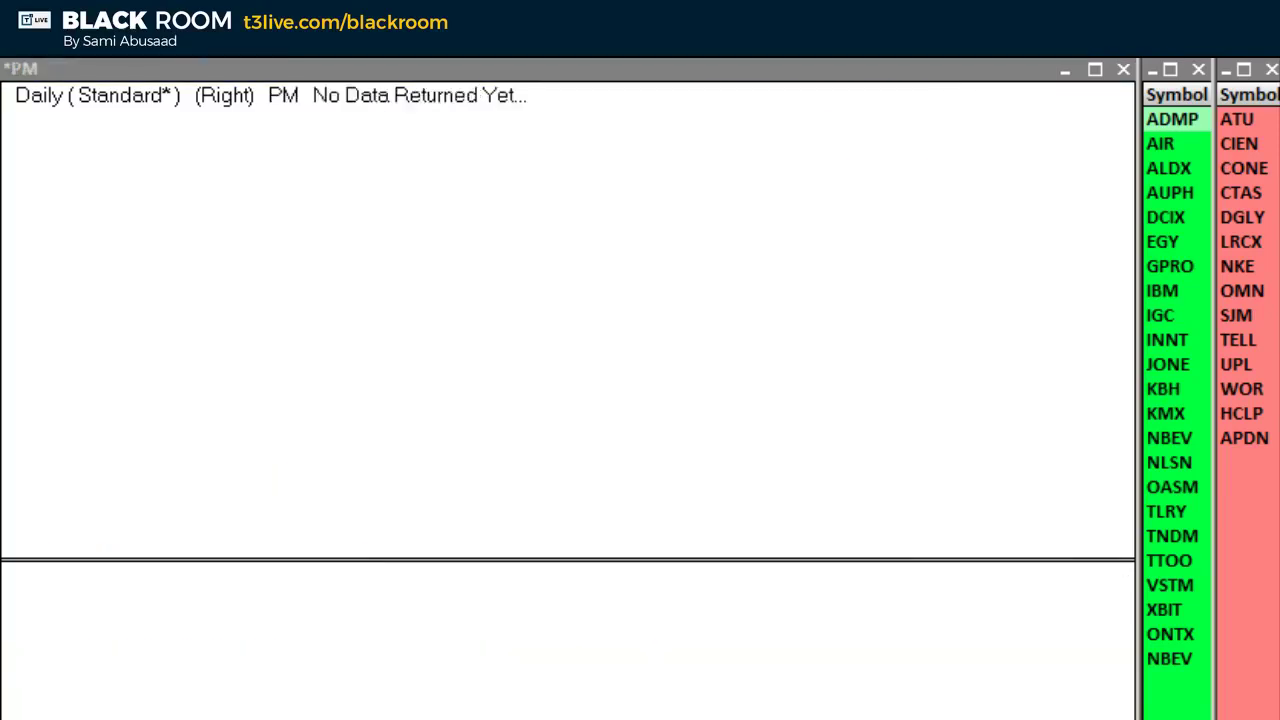
{"action": "left_click_drag", "start_coordinate": [762, 675], "coordinate": [1060, 675]}
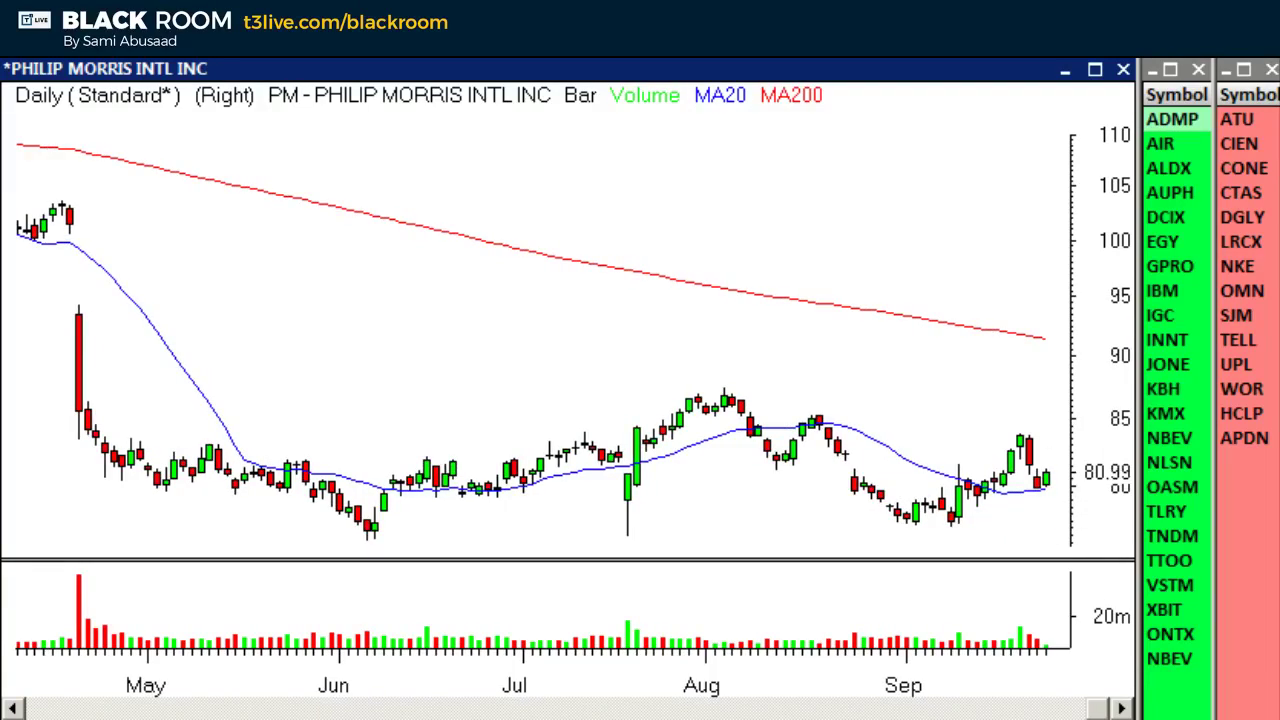
Sketch a plateau-shaped curve, a short line at the MA200's end and an X over September's bars on the PM chart, and erase the drawings
{"action": "mouse_move", "coordinate": [288, 336]}
{"action": "left_mouse_down"}
{"action": "mouse_move", "coordinate": [425, 296]}
{"action": "mouse_move", "coordinate": [505, 99]}
{"action": "mouse_move", "coordinate": [584, 229]}
{"action": "mouse_move", "coordinate": [608, 314]}
{"action": "mouse_move", "coordinate": [720, 314]}
{"action": "left_mouse_up"}
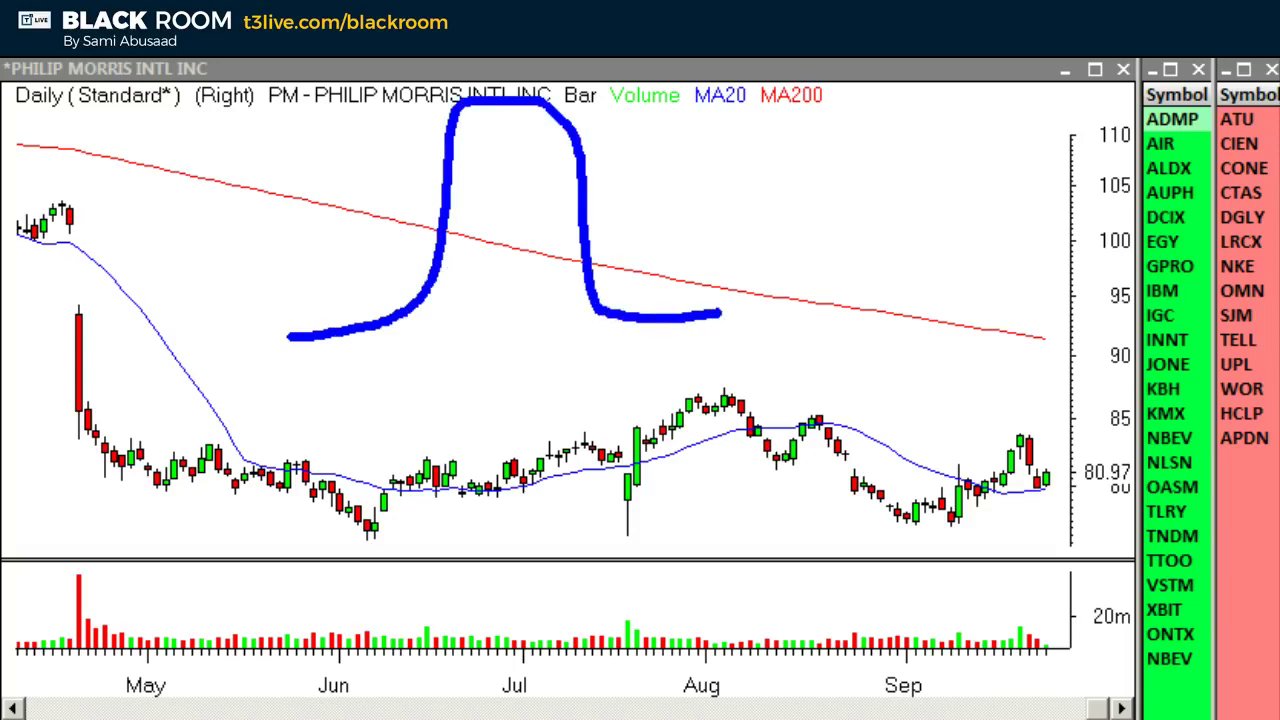
{"action": "mouse_move", "coordinate": [294, 316]}
{"action": "left_mouse_down"}
{"action": "mouse_move", "coordinate": [384, 316]}
{"action": "mouse_move", "coordinate": [408, 302]}
{"action": "mouse_move", "coordinate": [428, 222]}
{"action": "left_mouse_up"}
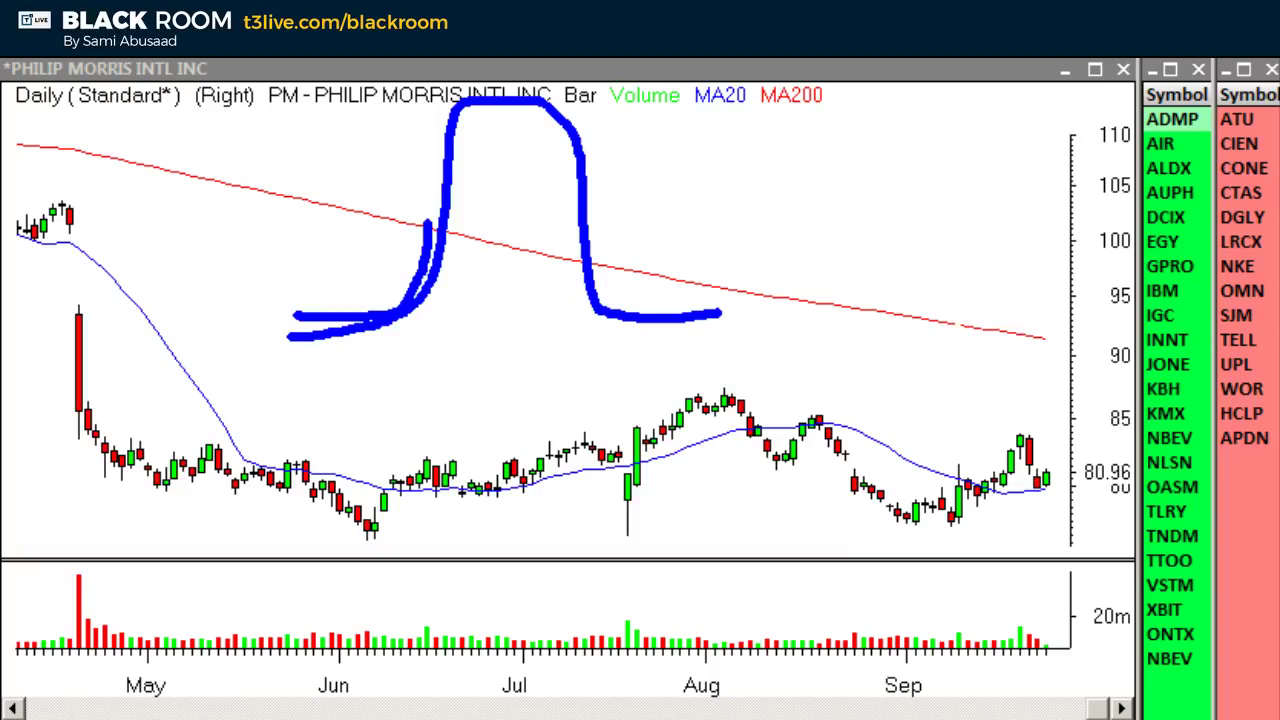
{"action": "left_click_drag", "start_coordinate": [928, 328], "coordinate": [1072, 332]}
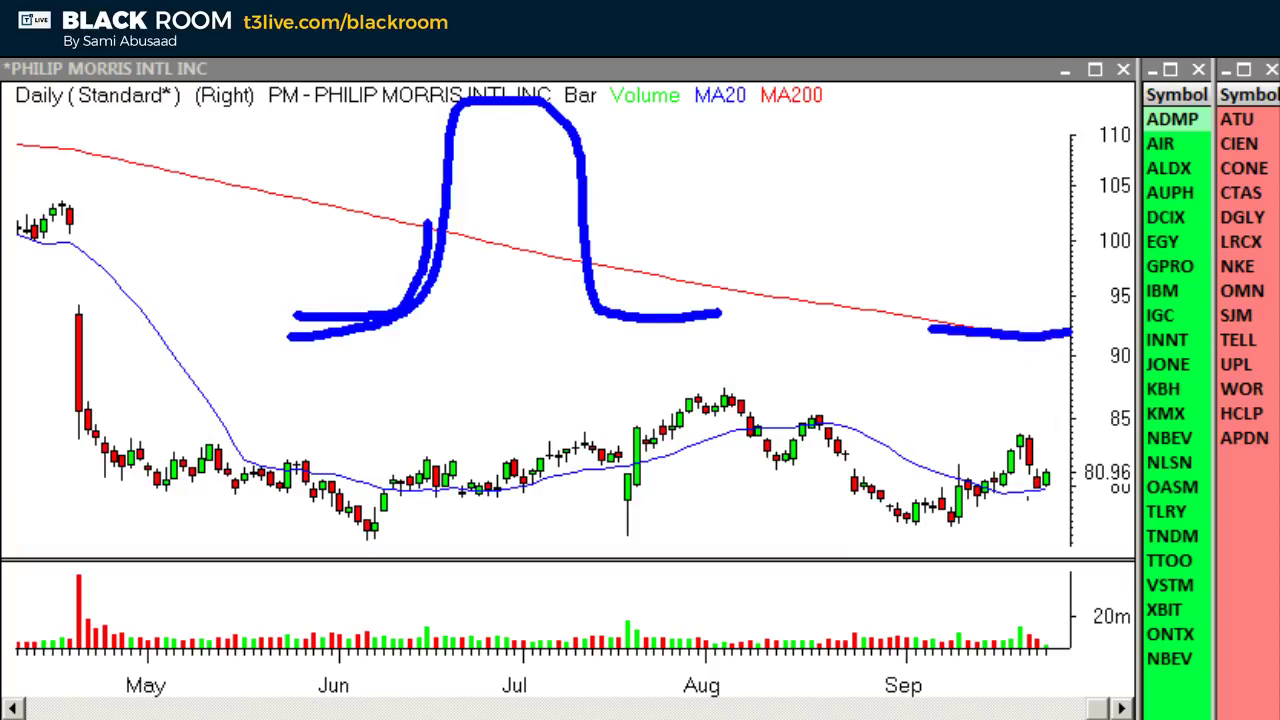
{"action": "left_click_drag", "start_coordinate": [1075, 405], "coordinate": [915, 590]}
{"action": "left_click_drag", "start_coordinate": [895, 415], "coordinate": [1104, 531]}
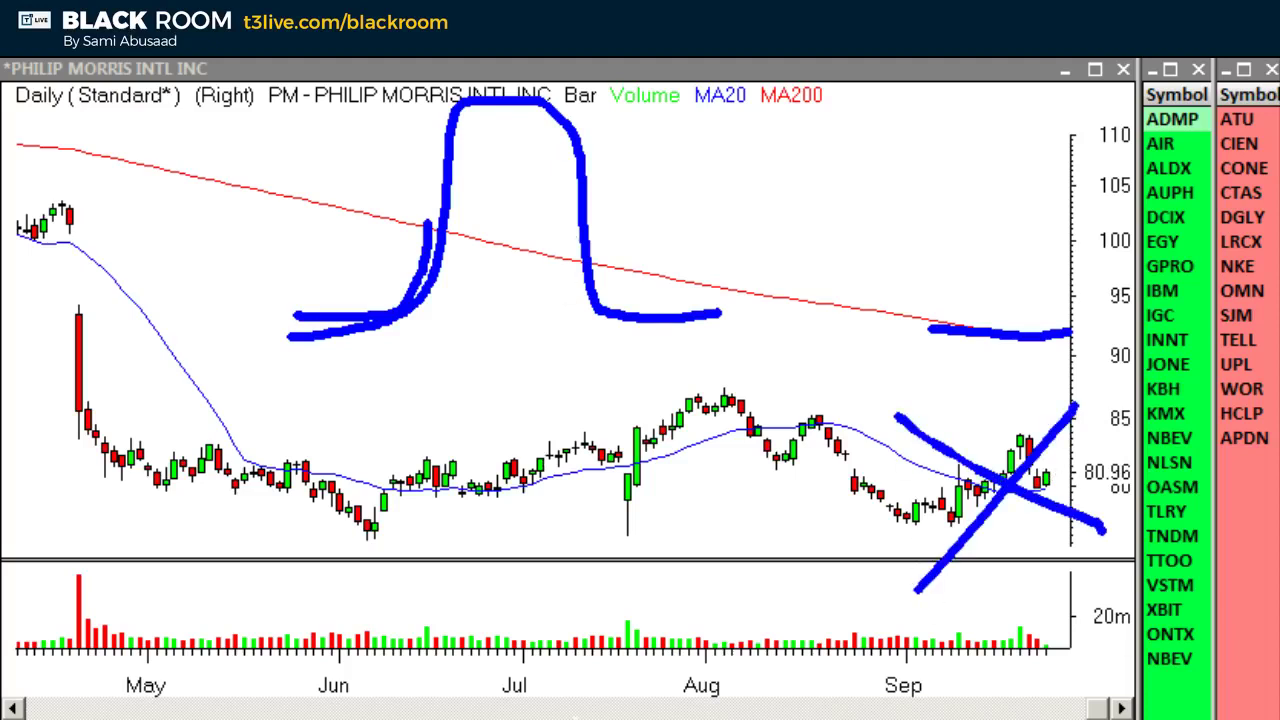
{"action": "key", "text": "e"}
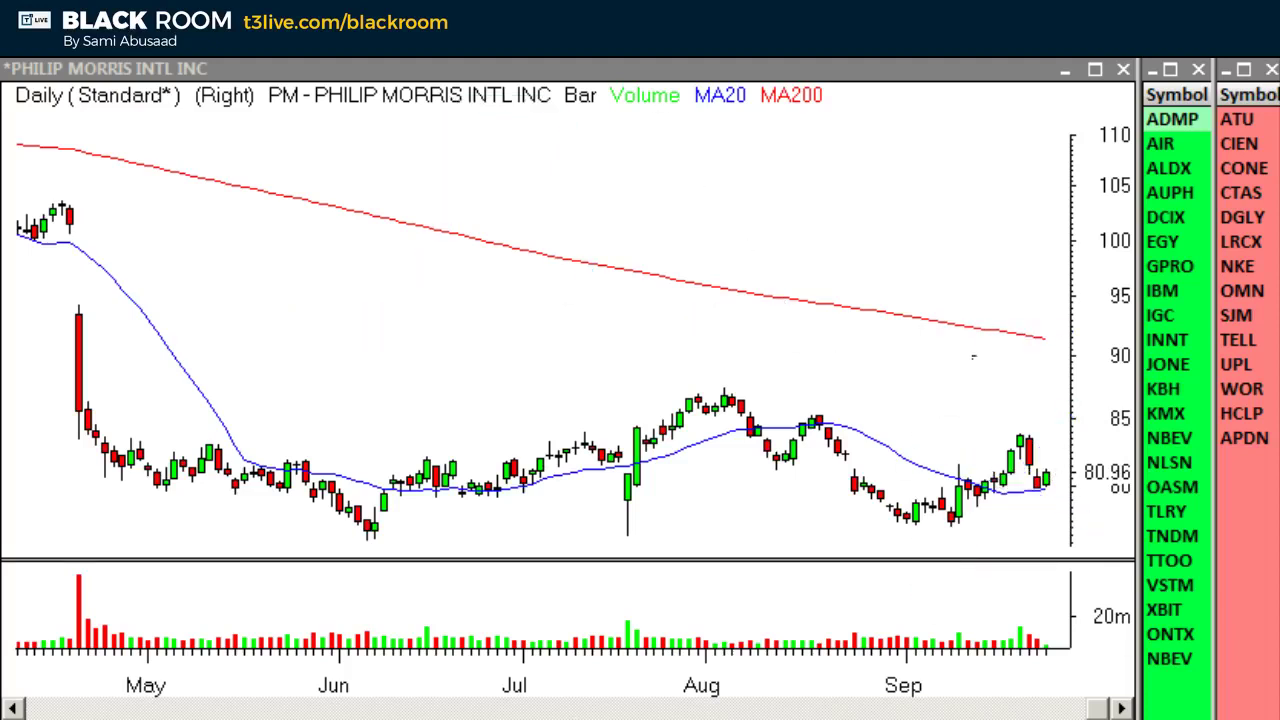
Draw a freehand curve running flat from the MA200 in mid-August and turning up past September on the PM chart, and erase it
{"action": "mouse_move", "coordinate": [812, 307]}
{"action": "left_mouse_down"}
{"action": "mouse_move", "coordinate": [1051, 300]}
{"action": "mouse_move", "coordinate": [1125, 233]}
{"action": "left_mouse_up"}
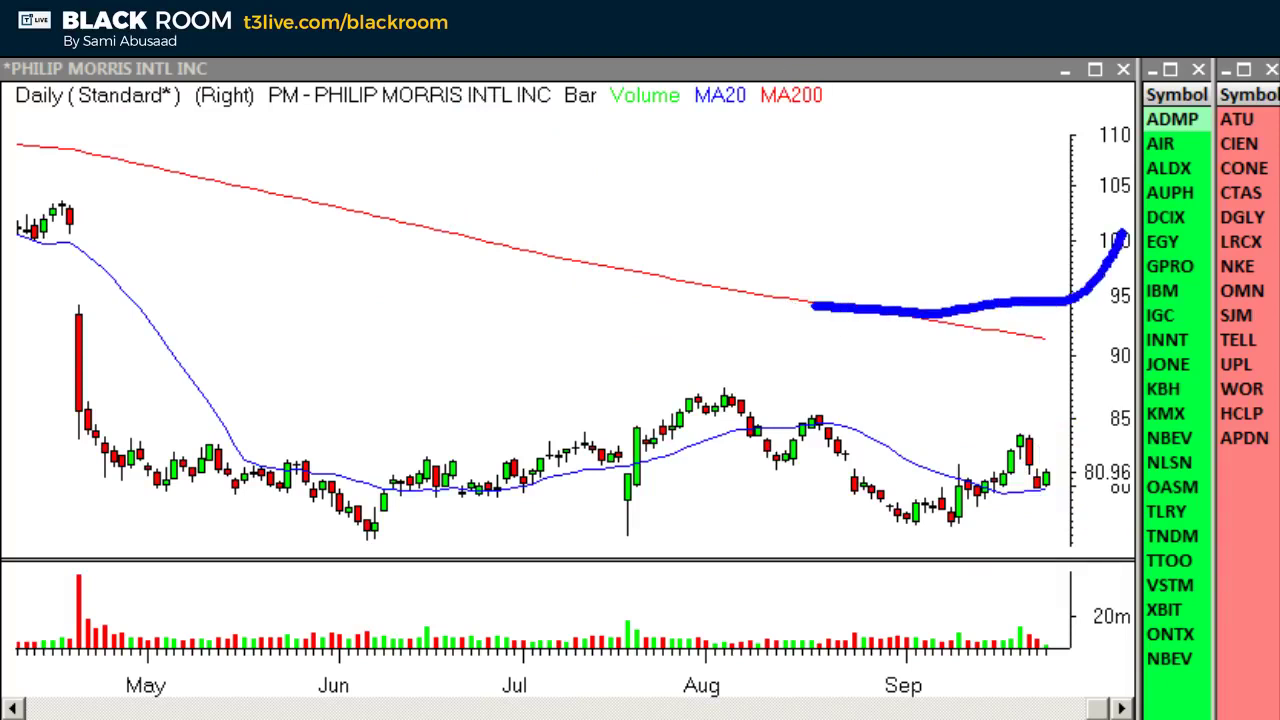
{"action": "key", "text": "e"}
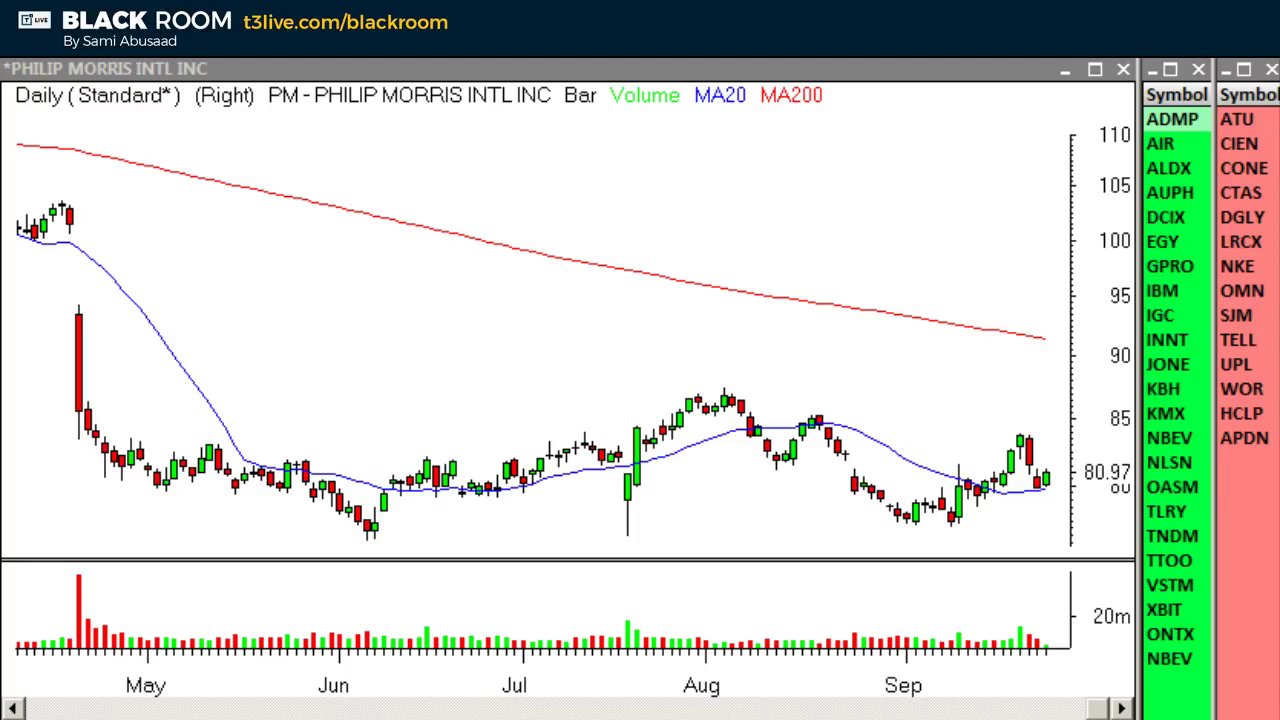
Display the RYAM daily chart and stretch its time scale so it covers about May through September
{"action": "type", "text": "RYAM"}
{"action": "key", "text": "Return"}
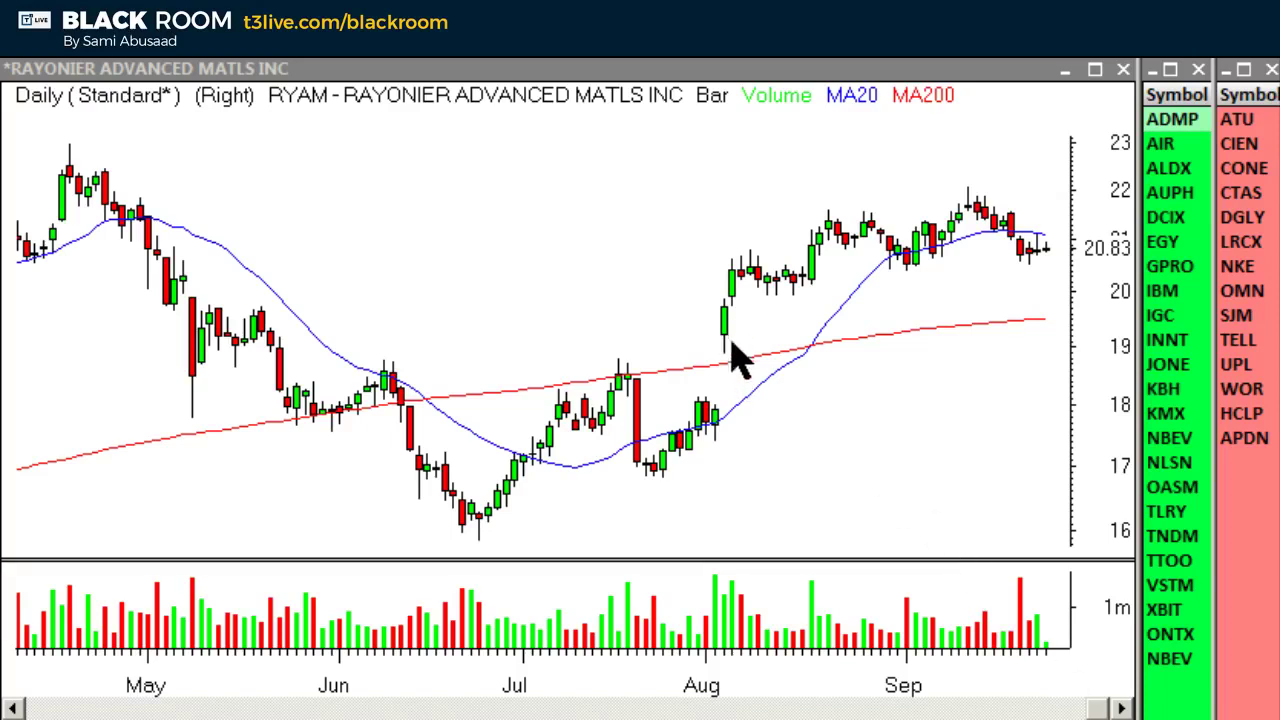
{"action": "left_click_drag", "start_coordinate": [637, 674], "coordinate": [708, 643]}
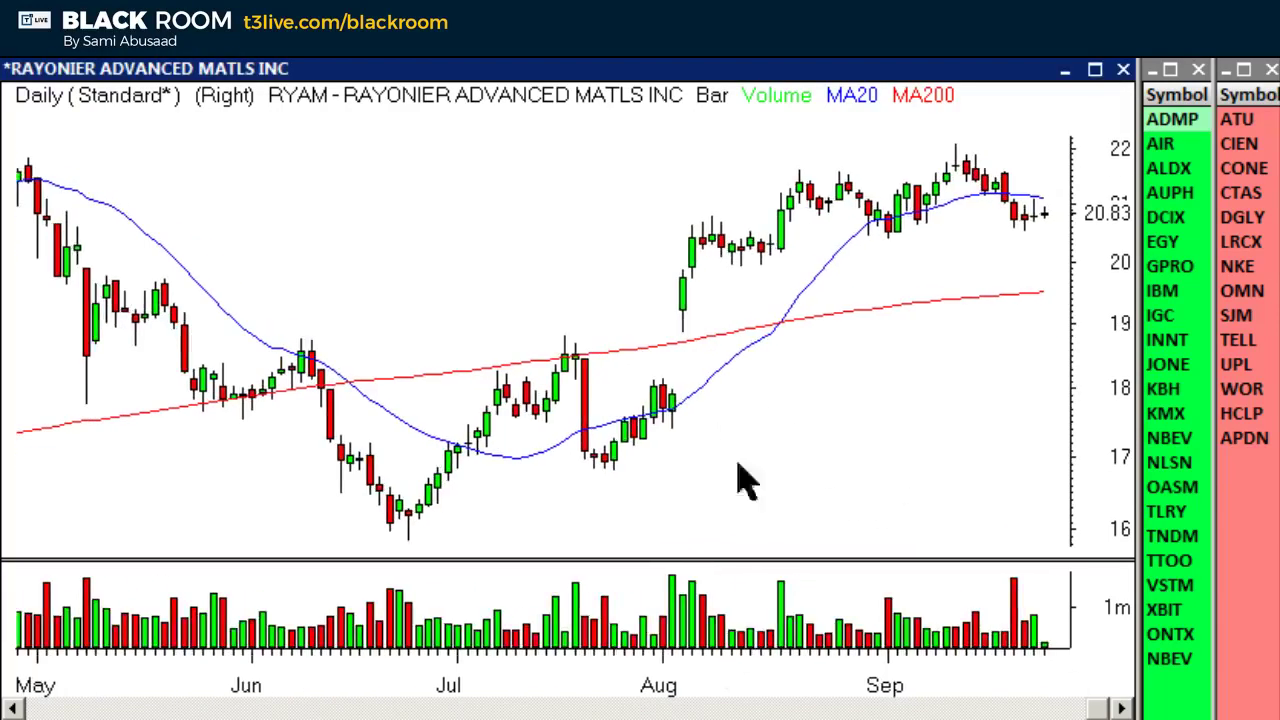
{"action": "left_click_drag", "start_coordinate": [737, 462], "coordinate": [755, 482]}
On RYAM's earlier August-to-December bars, draw converging lines around the September-October range and trace the price swings between them
{"action": "scroll", "coordinate": [755, 495], "scroll_direction": "up", "scroll_amount": 20}
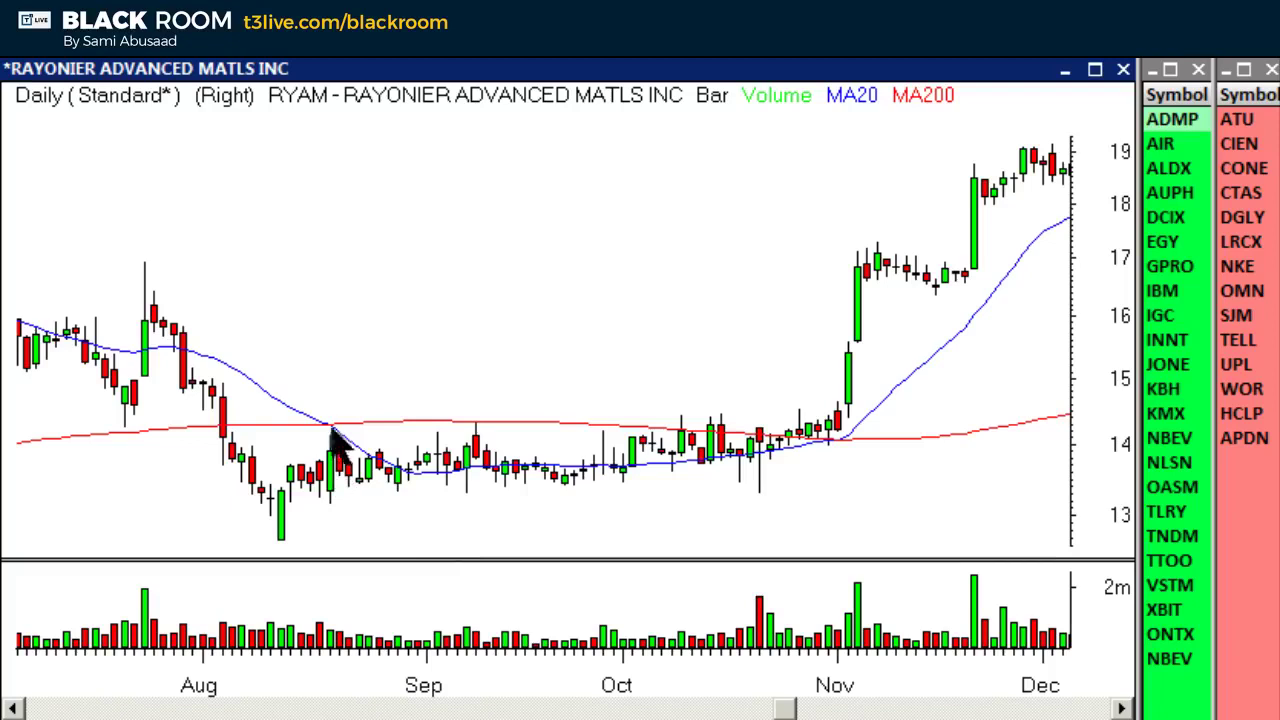
{"action": "left_click", "coordinate": [325, 40]}
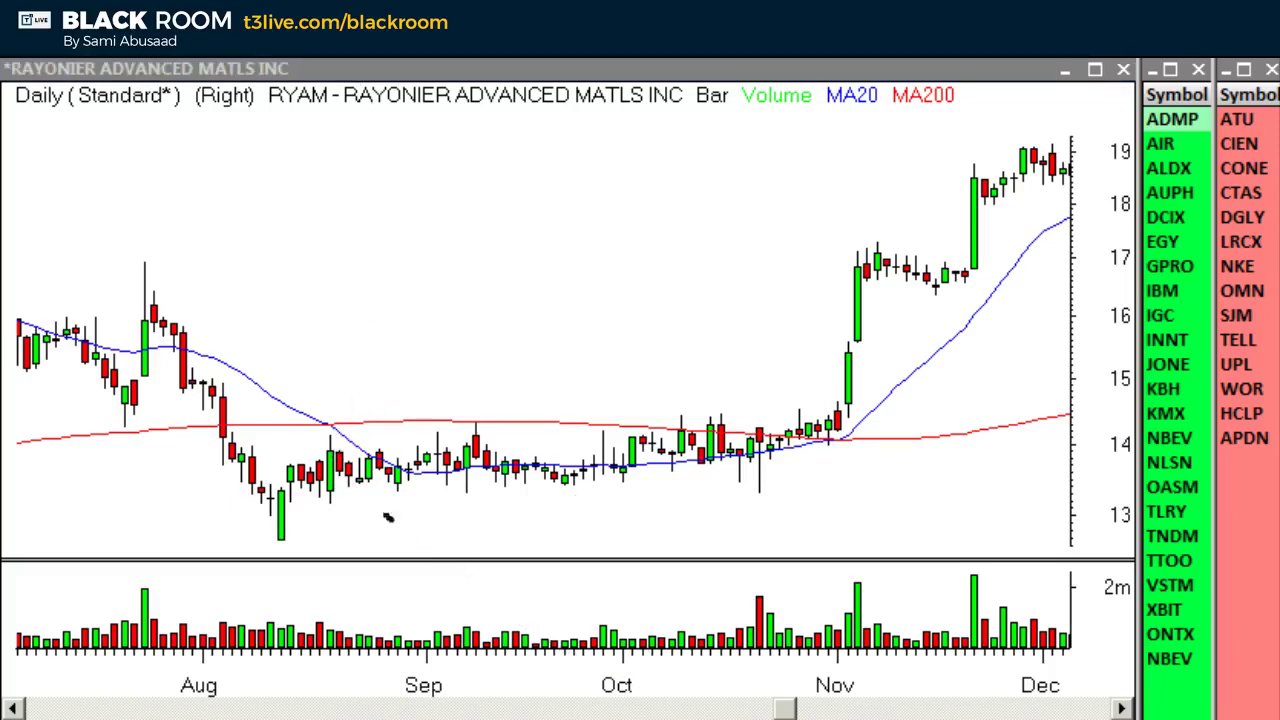
{"action": "left_click_drag", "start_coordinate": [362, 495], "coordinate": [832, 440]}
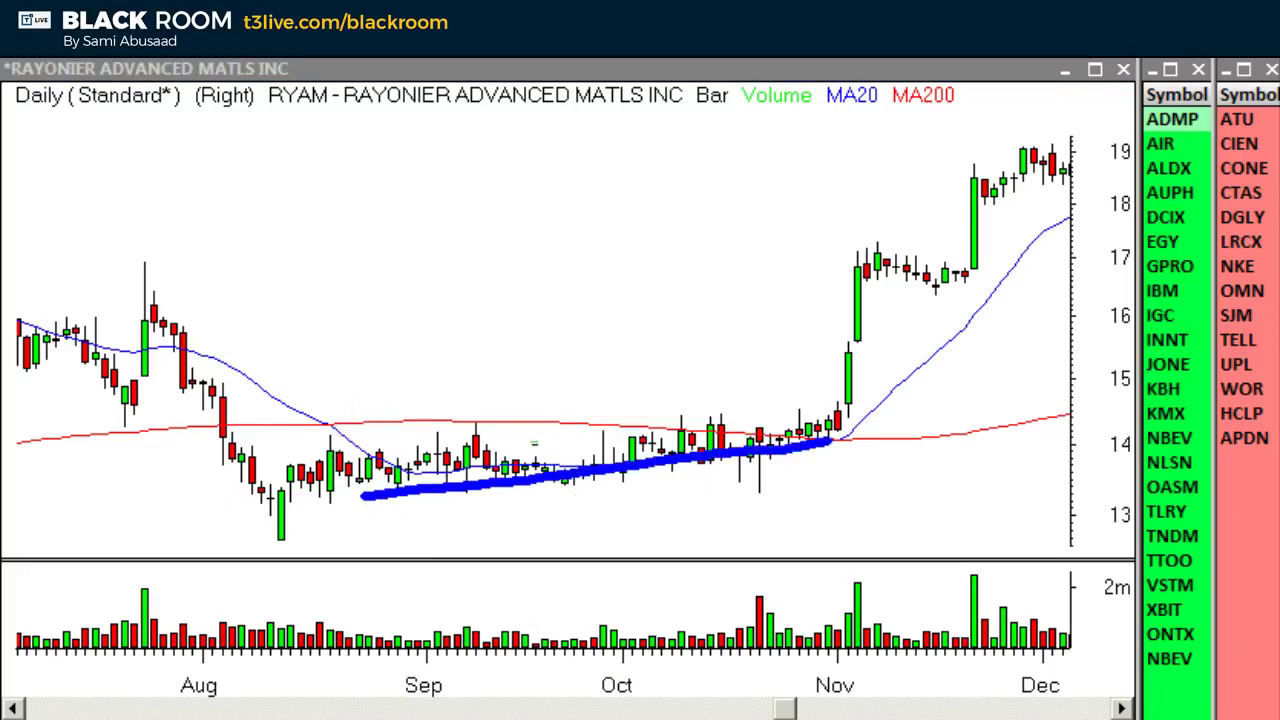
{"action": "mouse_move", "coordinate": [362, 413]}
{"action": "left_mouse_down"}
{"action": "mouse_move", "coordinate": [588, 432]}
{"action": "mouse_move", "coordinate": [832, 430]}
{"action": "left_mouse_up"}
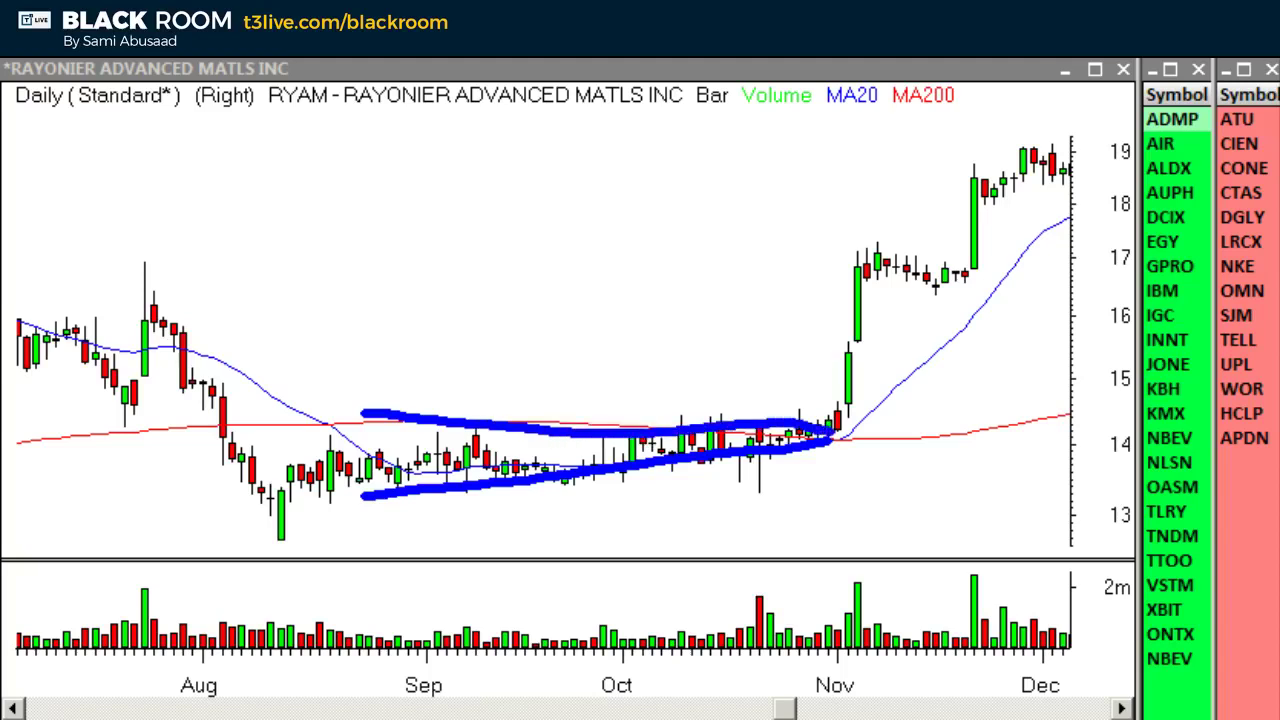
{"action": "mouse_move", "coordinate": [392, 504]}
{"action": "left_mouse_down"}
{"action": "mouse_move", "coordinate": [466, 436]}
{"action": "mouse_move", "coordinate": [540, 472]}
{"action": "left_mouse_up"}
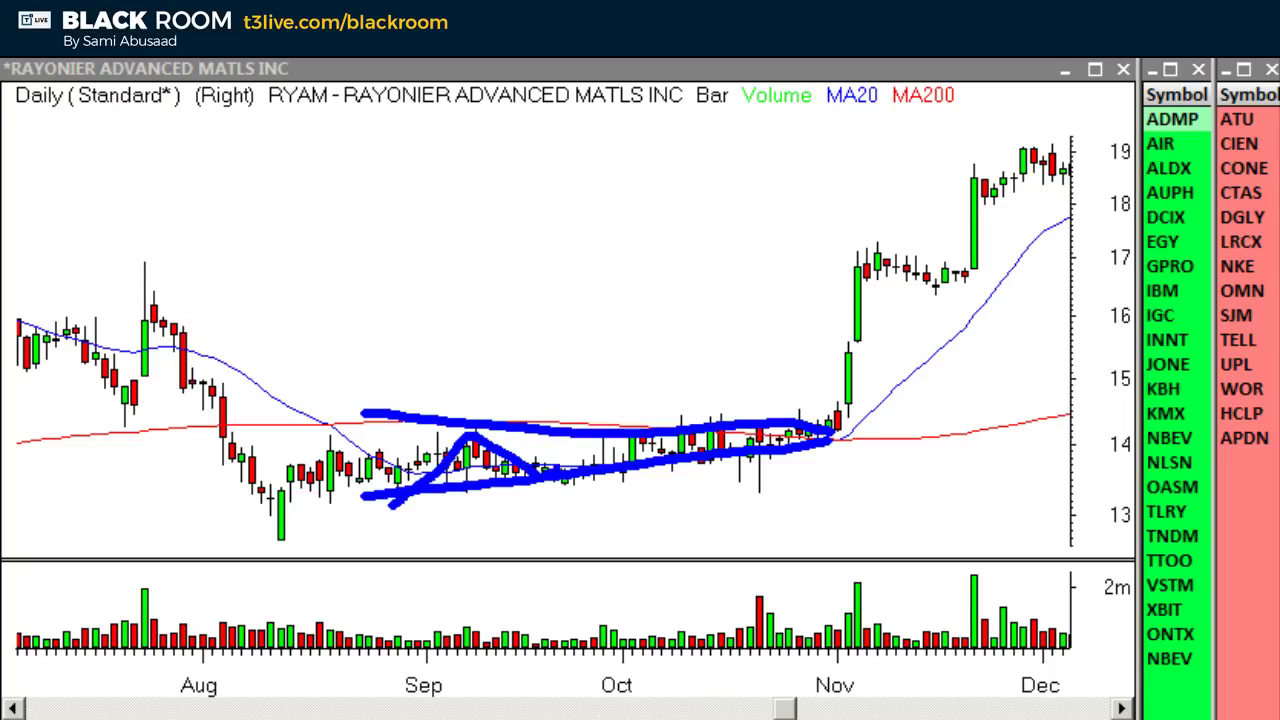
{"action": "mouse_move", "coordinate": [558, 470]}
{"action": "left_mouse_down"}
{"action": "mouse_move", "coordinate": [602, 438]}
{"action": "mouse_move", "coordinate": [662, 476]}
{"action": "mouse_move", "coordinate": [688, 442]}
{"action": "mouse_move", "coordinate": [736, 440]}
{"action": "mouse_move", "coordinate": [763, 498]}
{"action": "left_mouse_up"}
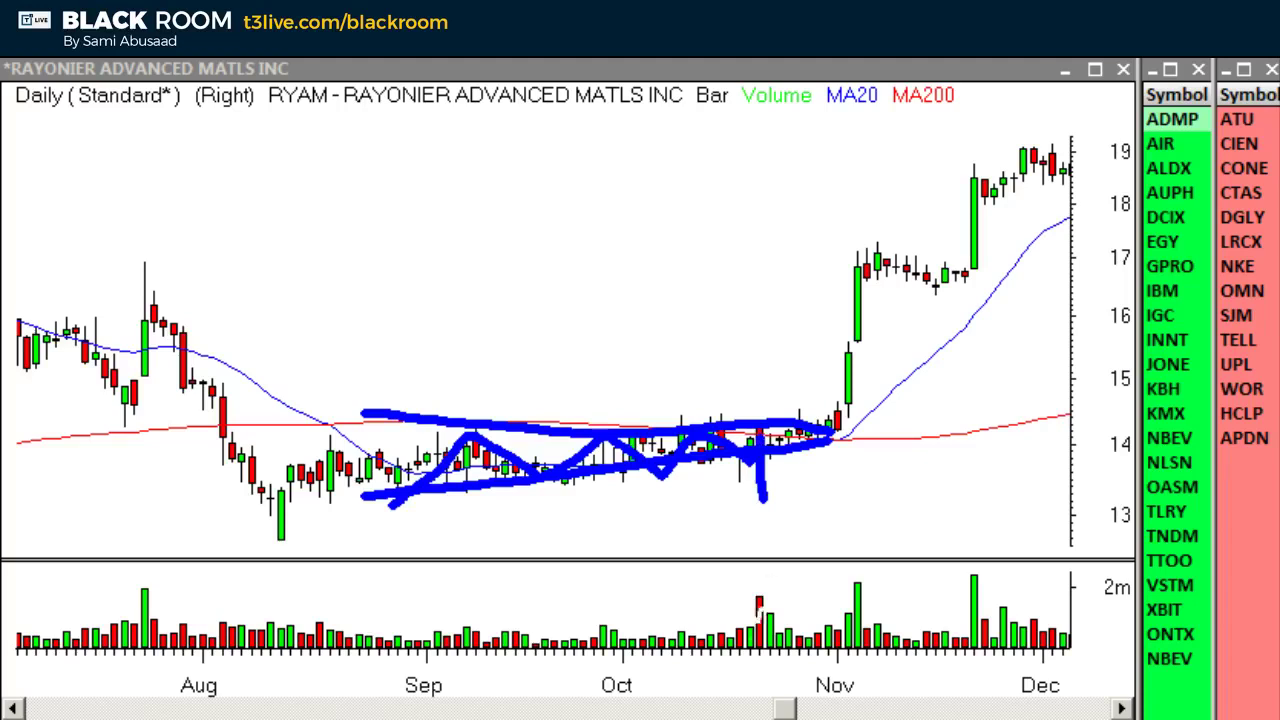
Mark the late-October volume spike and the early-November breakout on the RYAM chart with freehand strokes and an arrow
{"action": "mouse_move", "coordinate": [746, 658]}
{"action": "left_mouse_down"}
{"action": "mouse_move", "coordinate": [752, 588]}
{"action": "mouse_move", "coordinate": [786, 648]}
{"action": "left_mouse_up"}
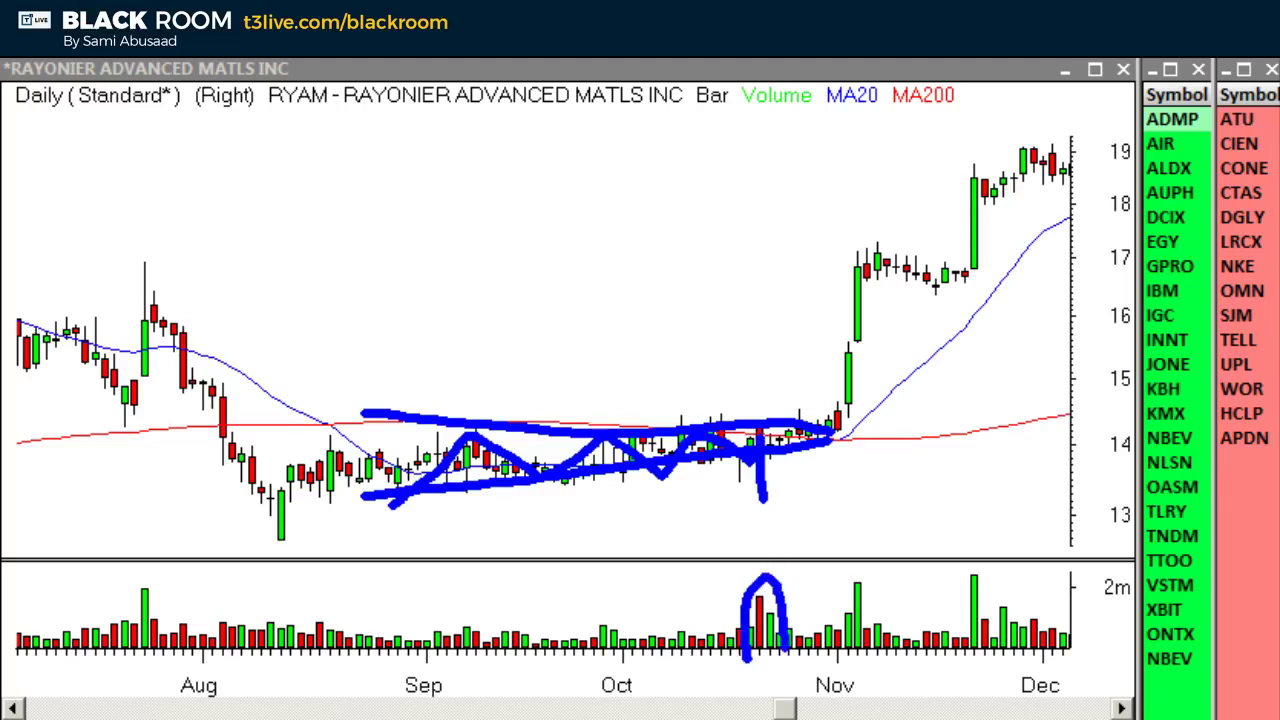
{"action": "mouse_move", "coordinate": [786, 460]}
{"action": "left_mouse_down"}
{"action": "mouse_move", "coordinate": [818, 448]}
{"action": "mouse_move", "coordinate": [860, 232]}
{"action": "left_mouse_up"}
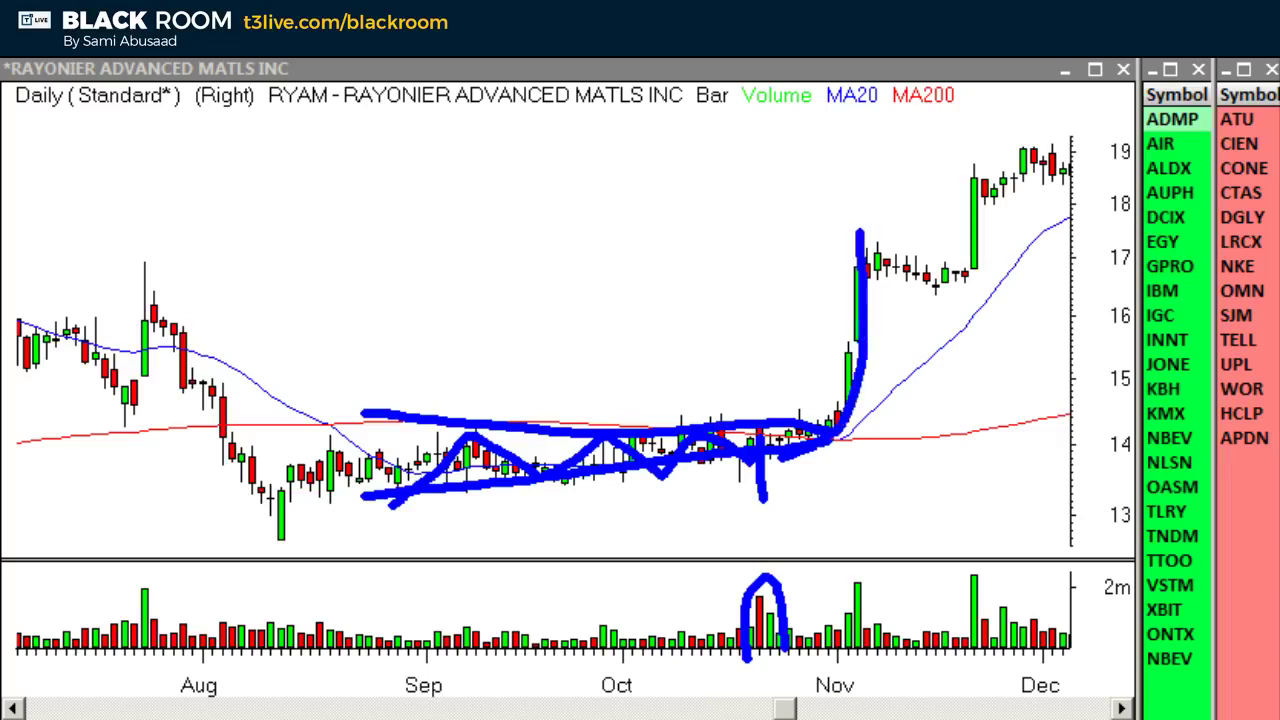
{"action": "mouse_move", "coordinate": [778, 290]}
{"action": "left_mouse_down"}
{"action": "mouse_move", "coordinate": [812, 405]}
{"action": "mouse_move", "coordinate": [824, 372]}
{"action": "left_mouse_up"}
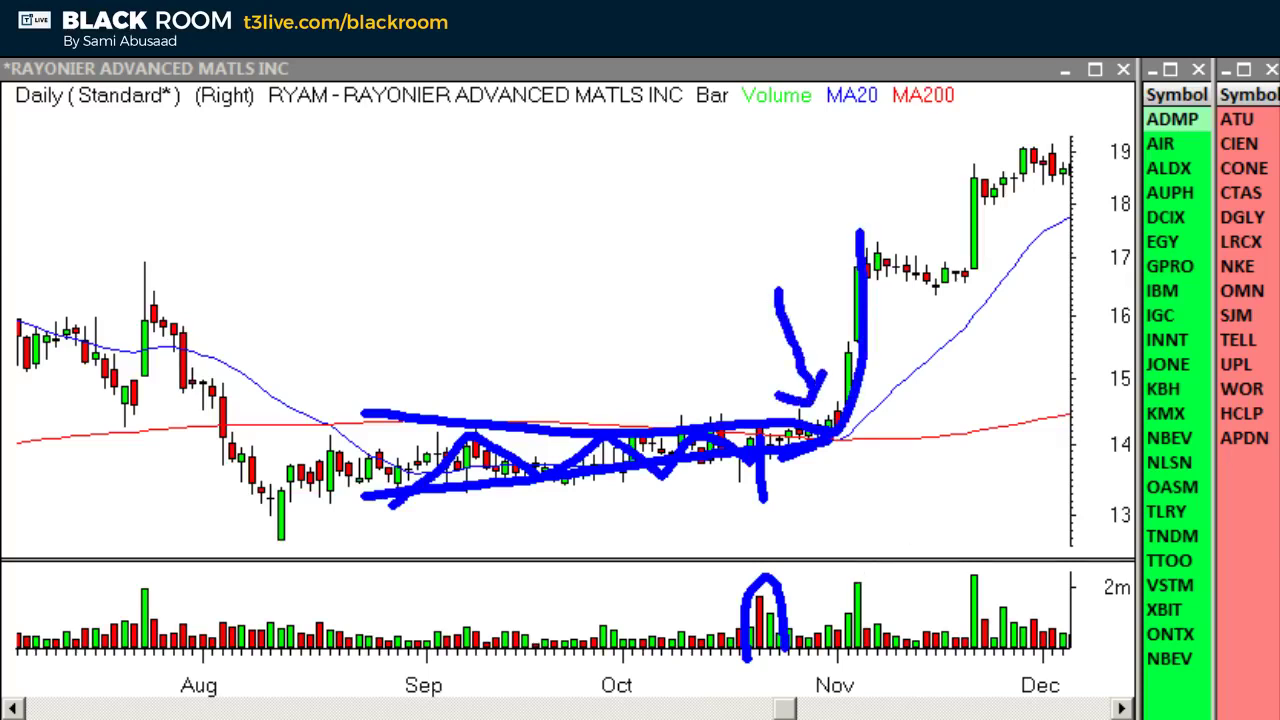
Shift the RYAM chart slightly forward in time and clear all freehand drawings from it
{"action": "left_click", "coordinate": [569, 284]}
{"action": "key", "text": "Right"}
{"action": "key", "text": "Right"}
{"action": "key", "text": "Right"}
{"action": "key", "text": "Right"}
{"action": "key", "text": "Right"}
{"action": "key", "text": "Right"}
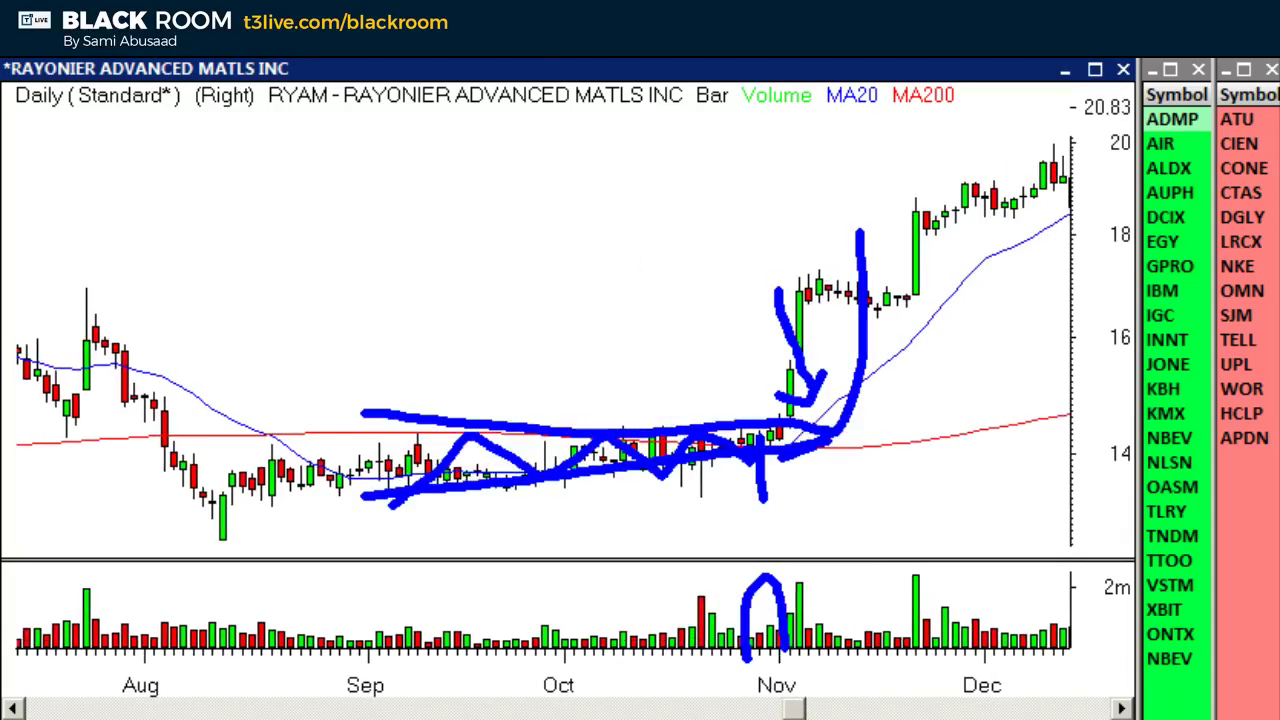
{"action": "key", "text": "Escape"}
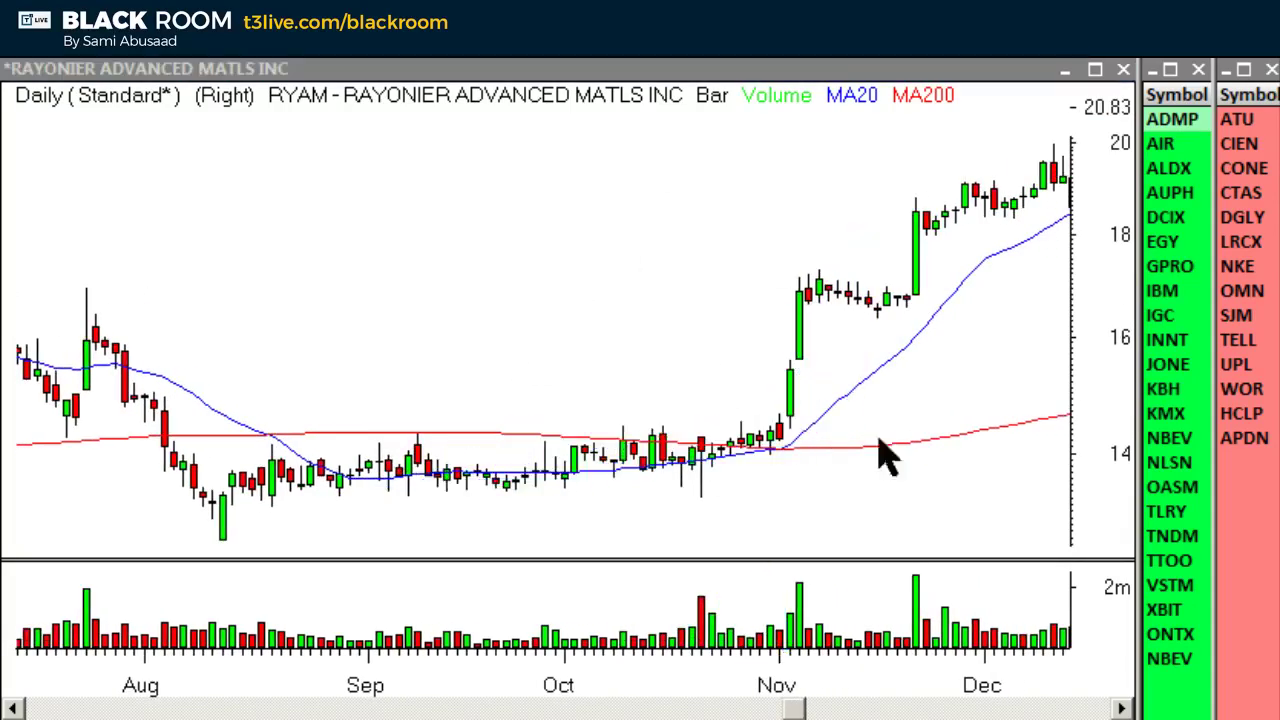
Return the RYAM daily chart to its most recent bars, covering about May through September
{"action": "left_click", "coordinate": [790, 472]}
{"action": "key", "text": "Right"}
{"action": "key", "text": "Right"}
{"action": "key", "text": "Right"}
{"action": "key", "text": "Right"}
{"action": "key", "text": "Right"}
{"action": "key", "text": "Right"}
{"action": "key", "text": "Right"}
{"action": "key", "text": "Right"}
{"action": "key", "text": "Right"}
{"action": "key", "text": "Right"}
{"action": "key", "text": "Right"}
{"action": "key", "text": "Right"}
{"action": "key", "text": "Right"}
{"action": "key", "text": "Right"}
{"action": "key", "text": "Right"}
{"action": "key", "text": "Right"}
{"action": "key", "text": "Right"}
{"action": "key", "text": "Right"}
{"action": "key", "text": "Right"}
{"action": "key", "text": "Right"}
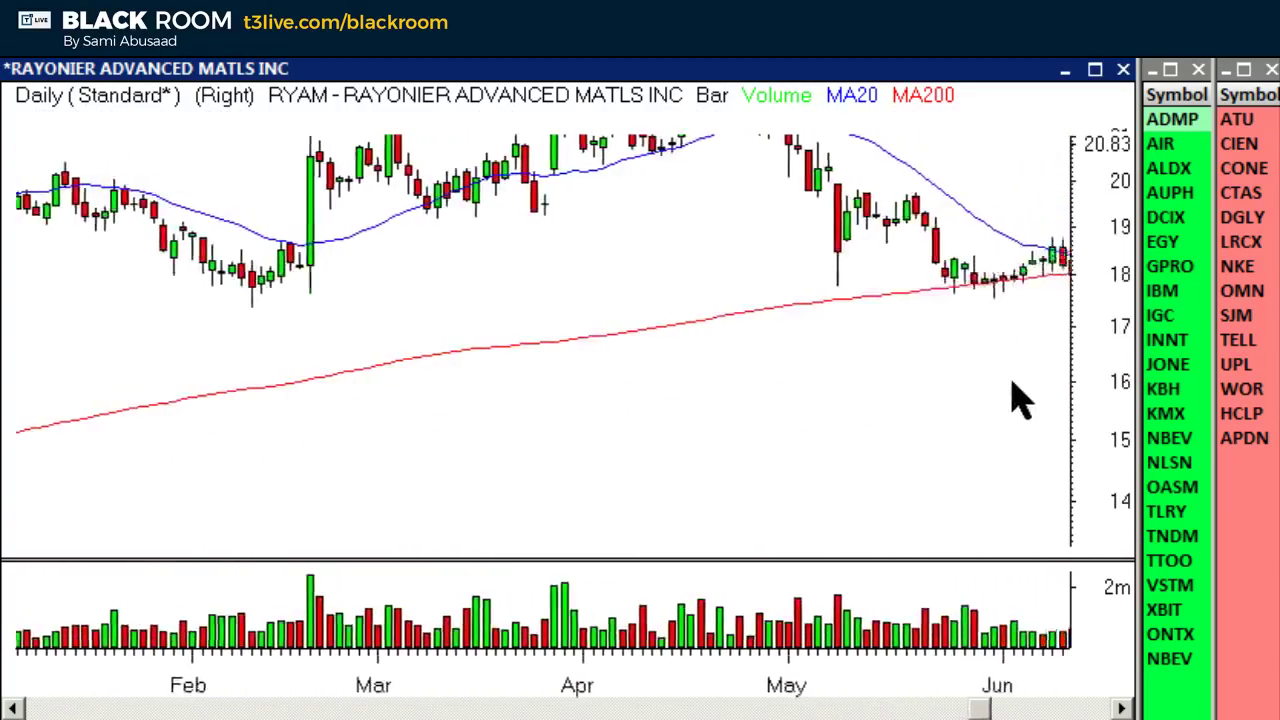
{"action": "scroll", "coordinate": [871, 466], "scroll_direction": "down", "scroll_amount": 8}
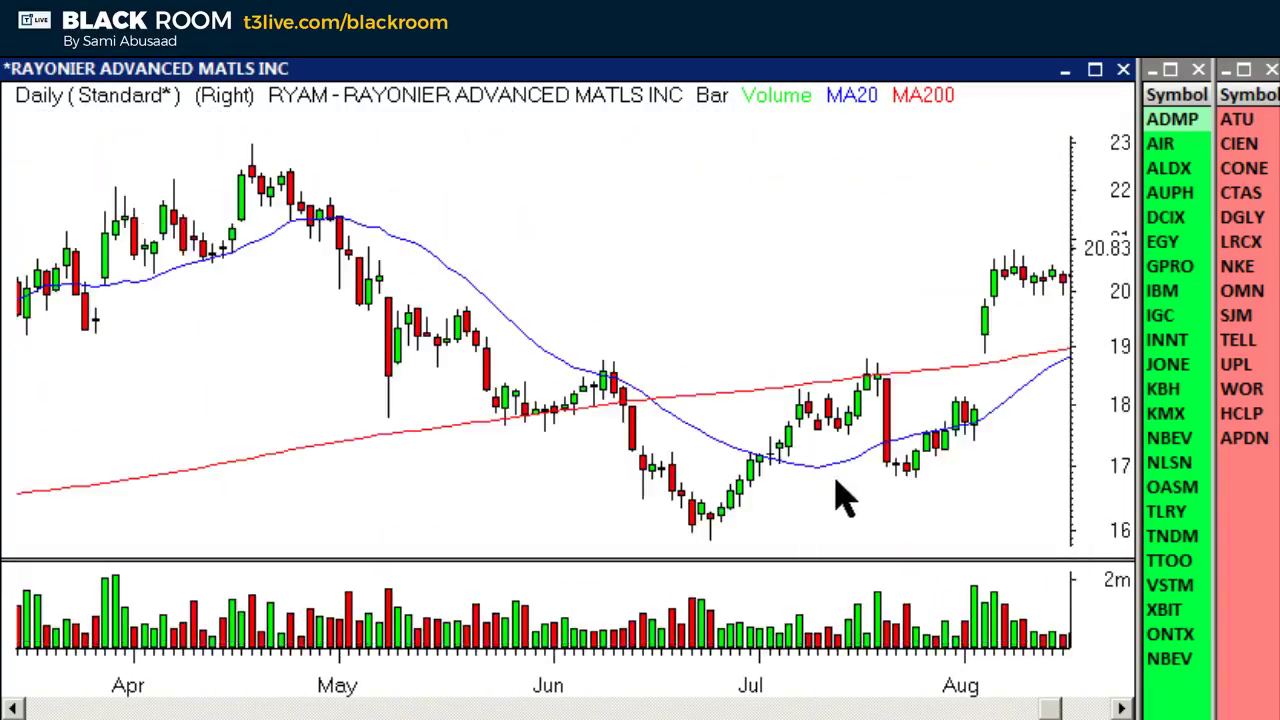
{"action": "scroll", "coordinate": [975, 370], "scroll_direction": "down", "scroll_amount": 3}
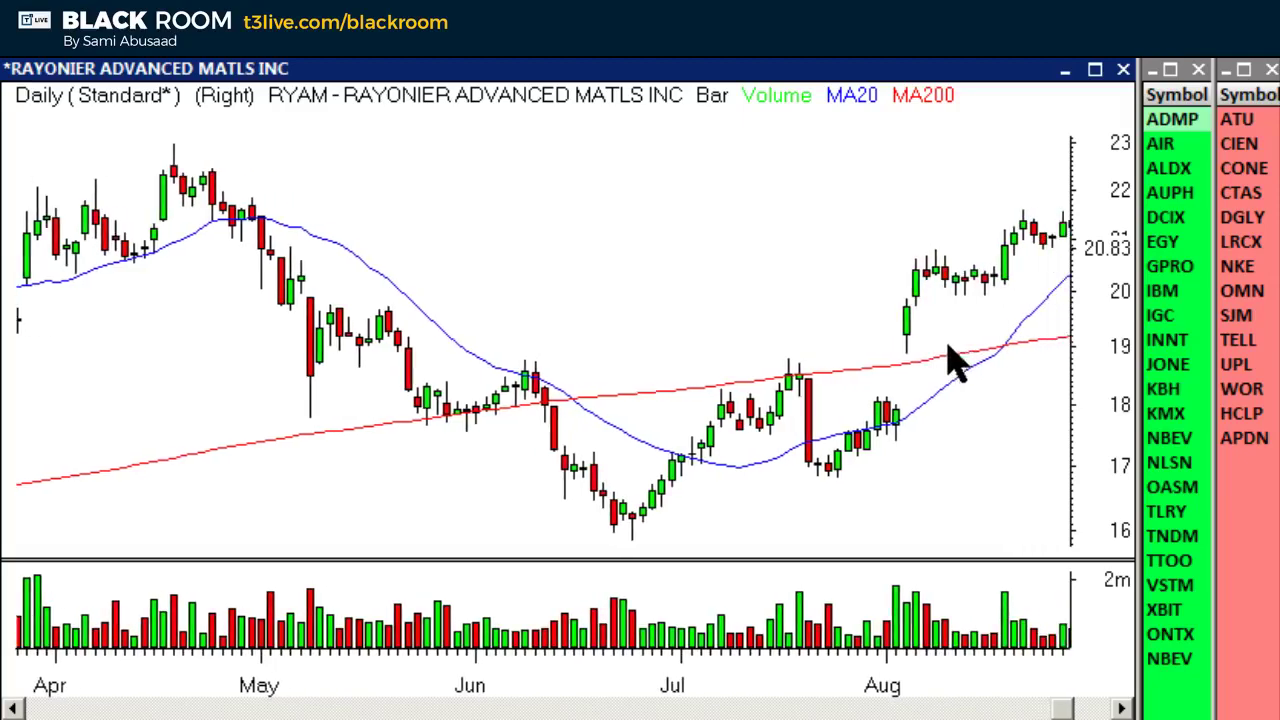
{"action": "scroll", "coordinate": [1051, 286], "scroll_direction": "down", "scroll_amount": 5}
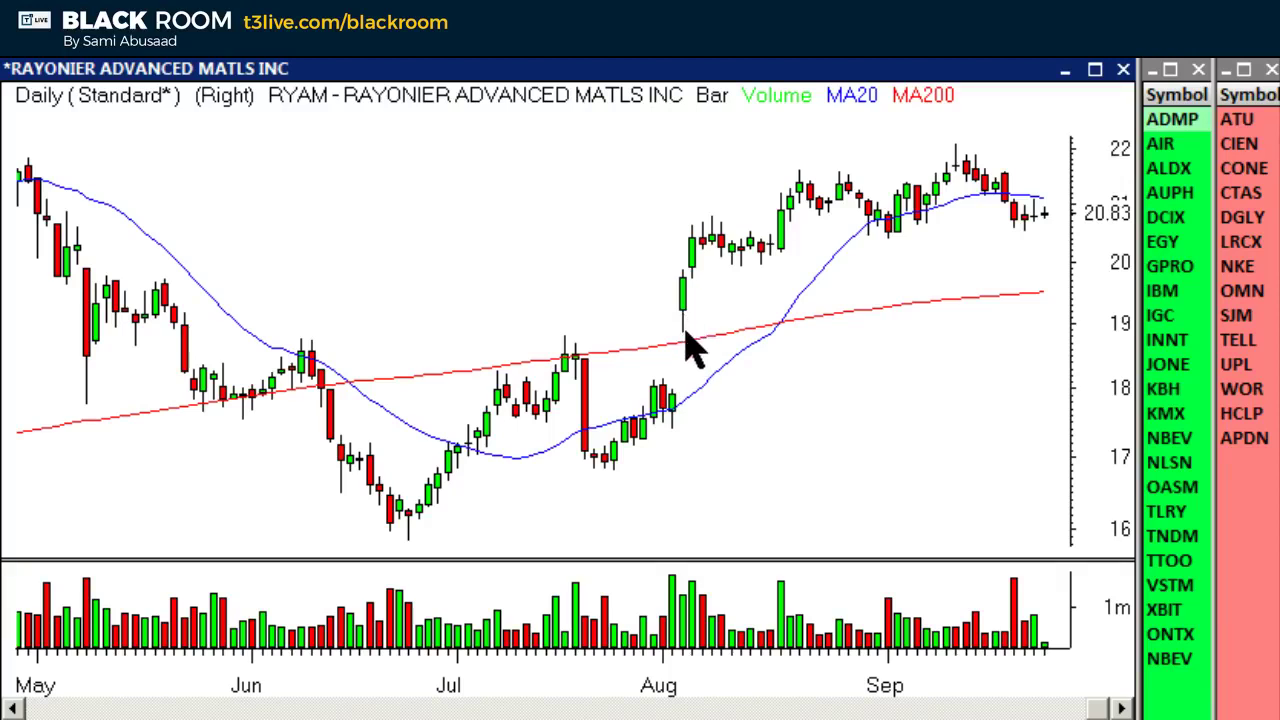
Inspect the early-August gap-up bars on the RYAM chart with the crosshair and slightly compress the time scale
{"action": "left_click", "coordinate": [690, 331]}
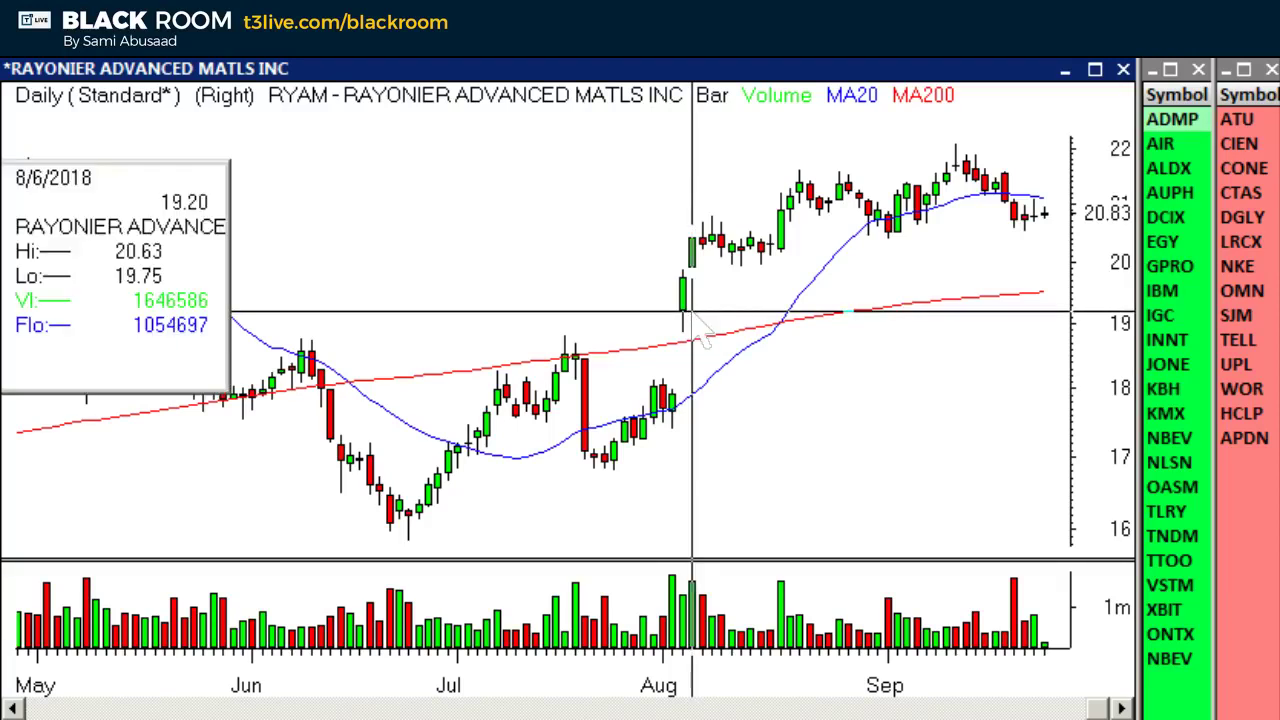
{"action": "left_click_drag", "start_coordinate": [700, 330], "coordinate": [683, 340]}
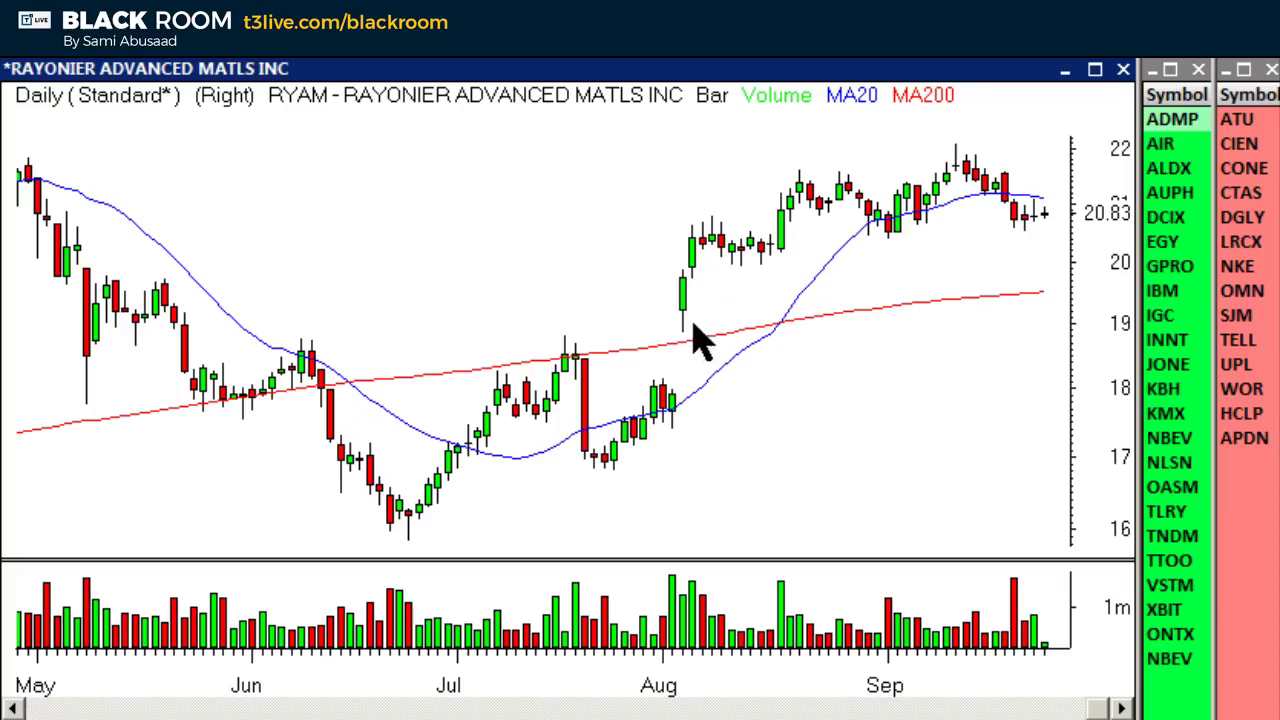
{"action": "left_click_drag", "start_coordinate": [683, 338], "coordinate": [688, 341]}
{"action": "left_click_drag", "start_coordinate": [683, 669], "coordinate": [690, 670]}
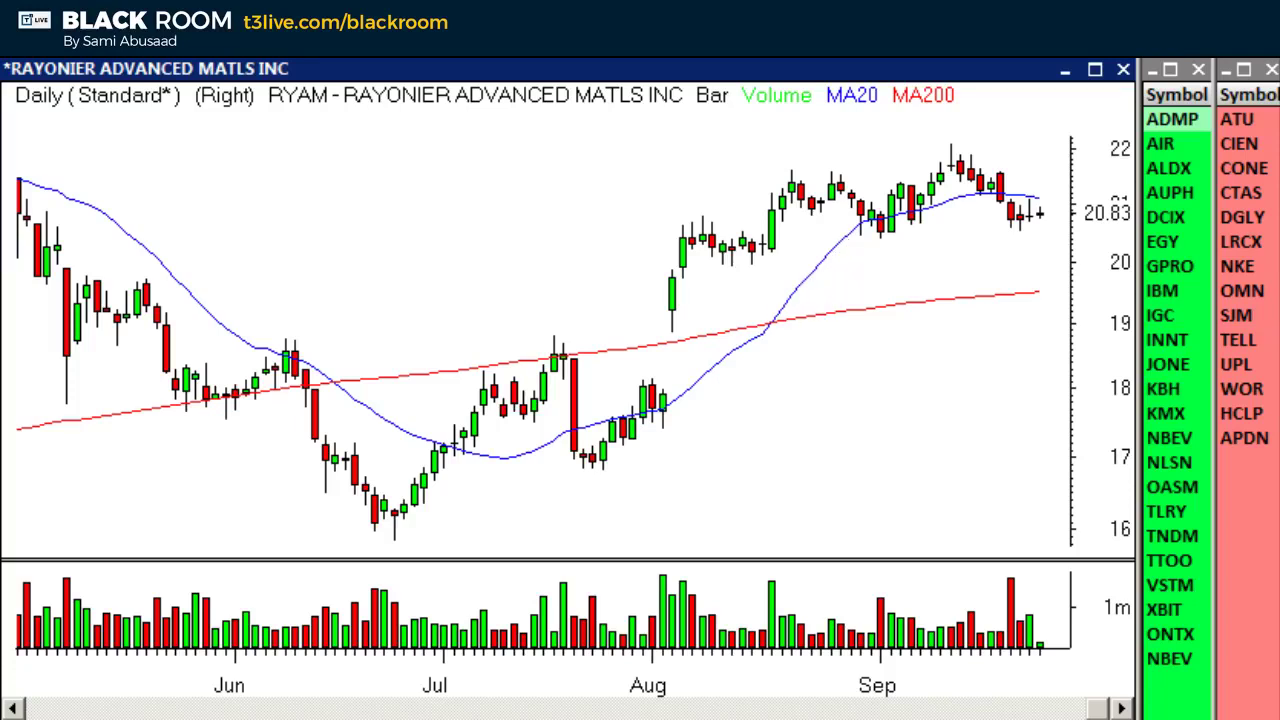
Draw freehand arrows pointing at RYAM's rising MA20 in late August and at the early-August gap-up bar, clearing each one
{"action": "mouse_move", "coordinate": [929, 349]}
{"action": "left_mouse_down"}
{"action": "mouse_move", "coordinate": [852, 272]}
{"action": "mouse_move", "coordinate": [848, 294]}
{"action": "mouse_move", "coordinate": [848, 265]}
{"action": "mouse_move", "coordinate": [866, 266]}
{"action": "left_mouse_up"}
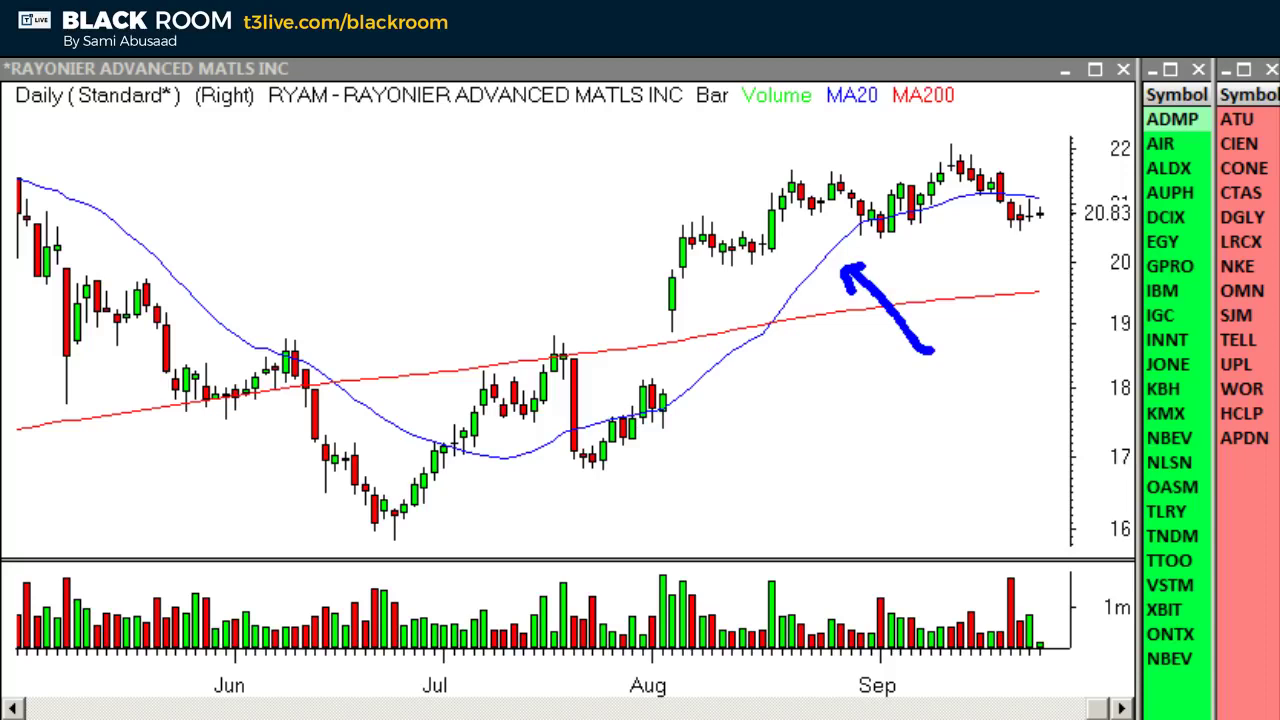
{"action": "key", "text": "Escape"}
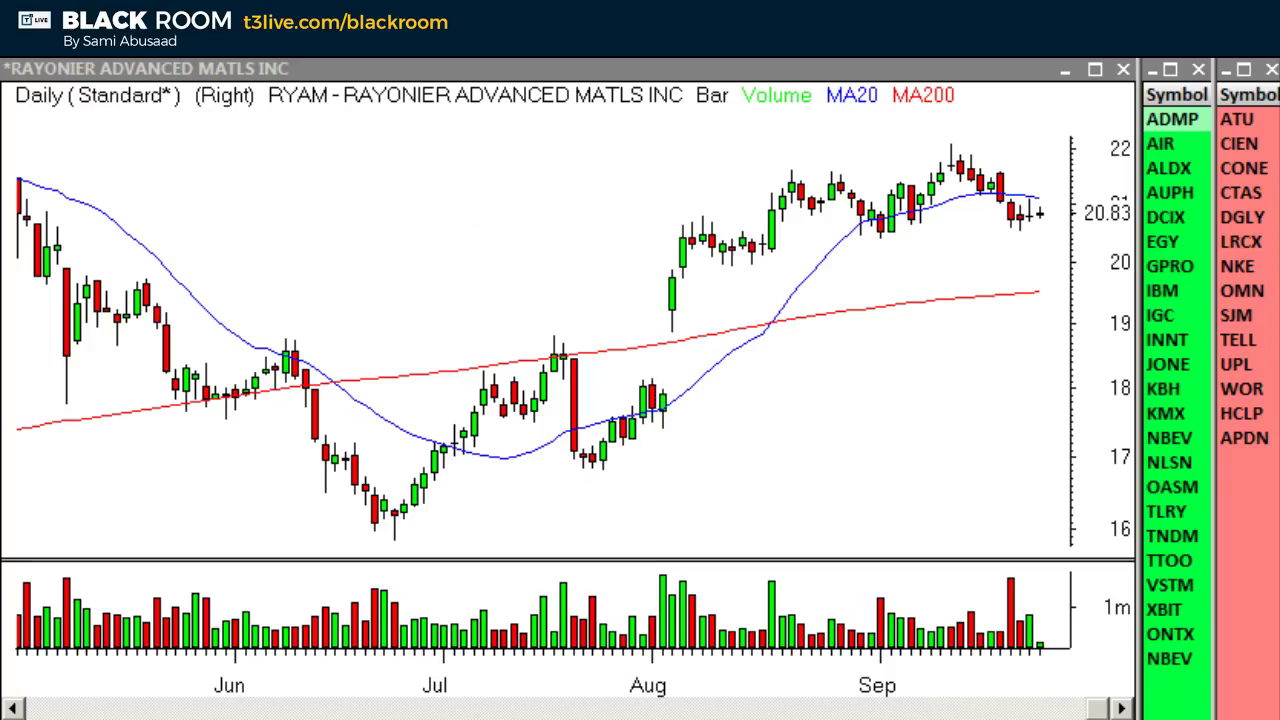
{"action": "mouse_move", "coordinate": [511, 249]}
{"action": "left_mouse_down"}
{"action": "mouse_move", "coordinate": [656, 296]}
{"action": "mouse_move", "coordinate": [640, 318]}
{"action": "left_mouse_up"}
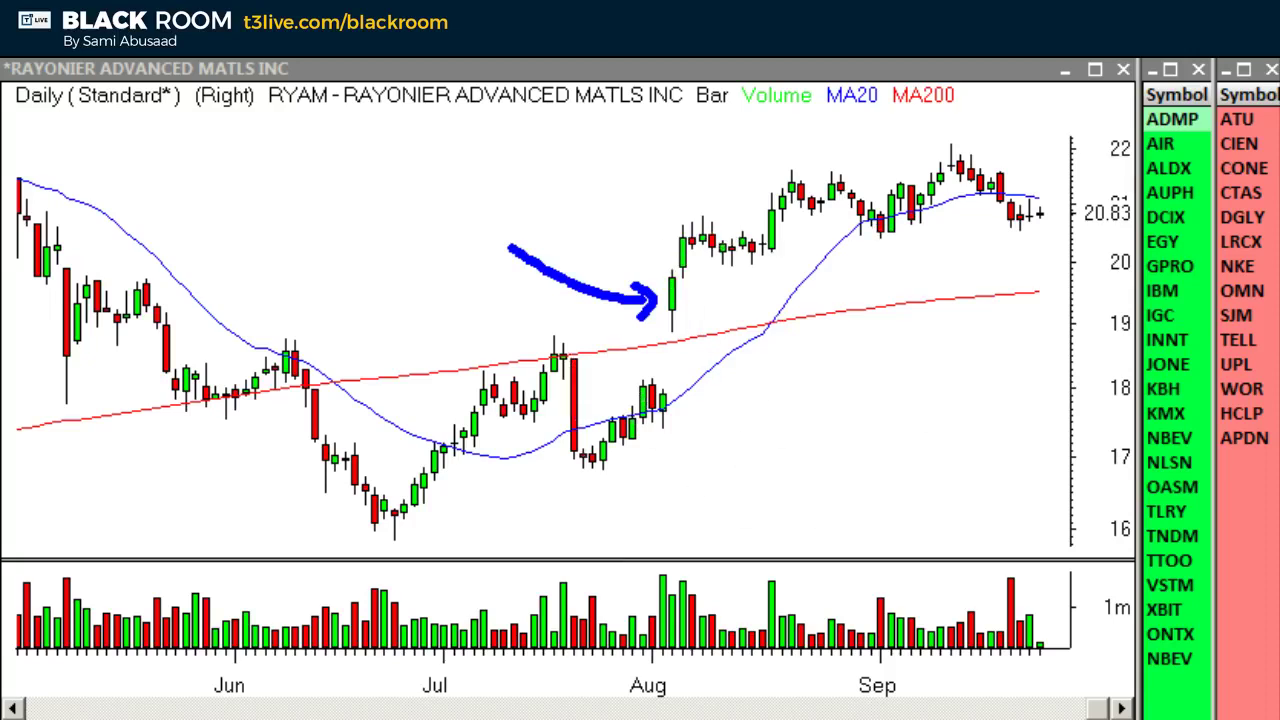
{"action": "key", "text": "Escape"}
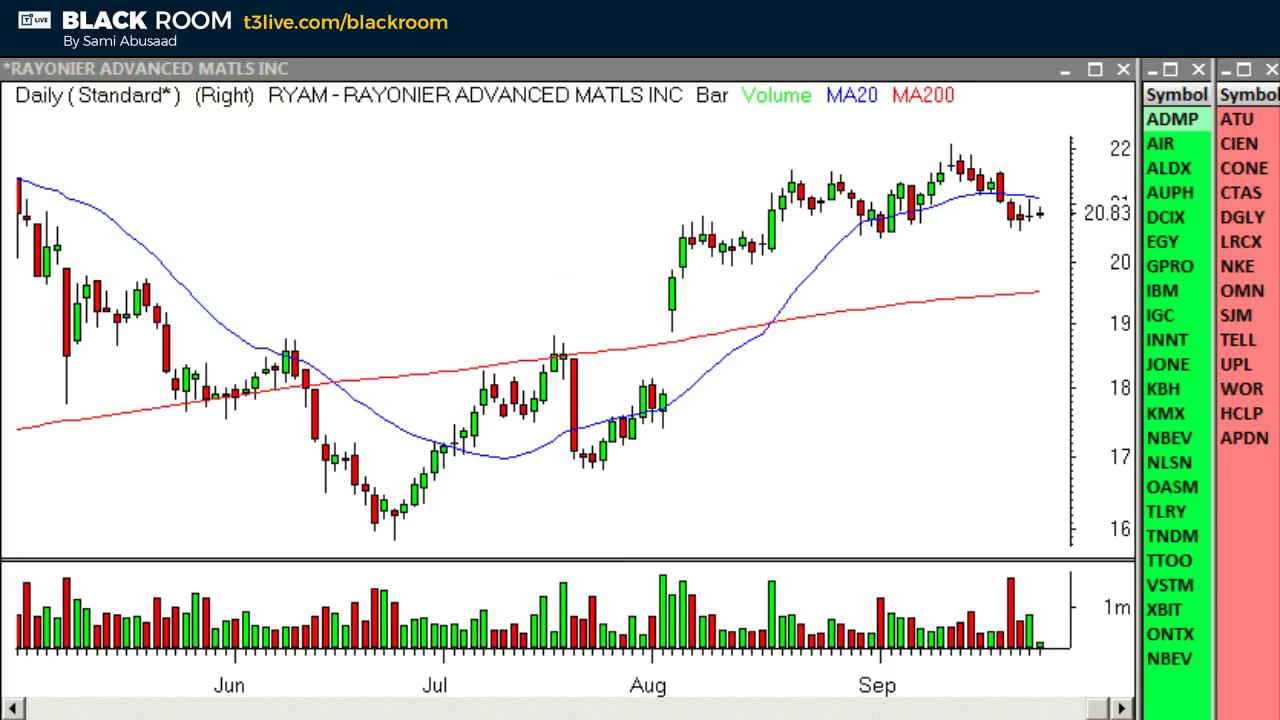